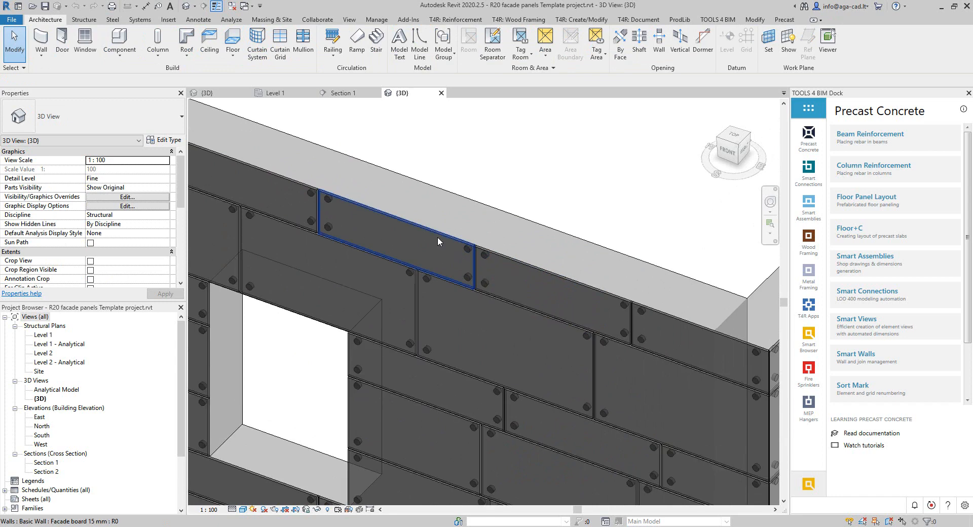
# - Inspect a 15 mm facade board panel near the wall's upper edge and one of its R20 connections in the 3D view
pyautogui.click(437, 236)
pyautogui.click(511, 269)
pyautogui.scroll(5, 491, 282)
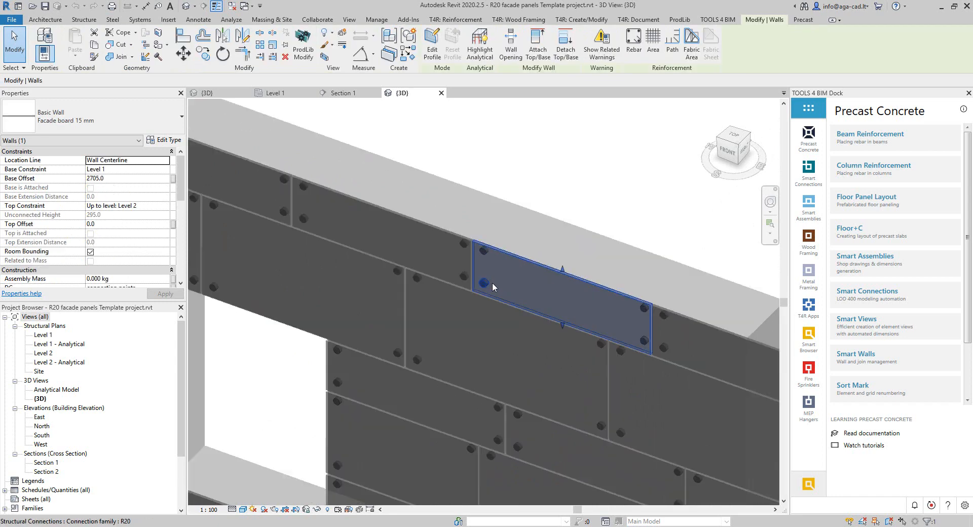
pyautogui.click(483, 234)
pyautogui.click(482, 232)
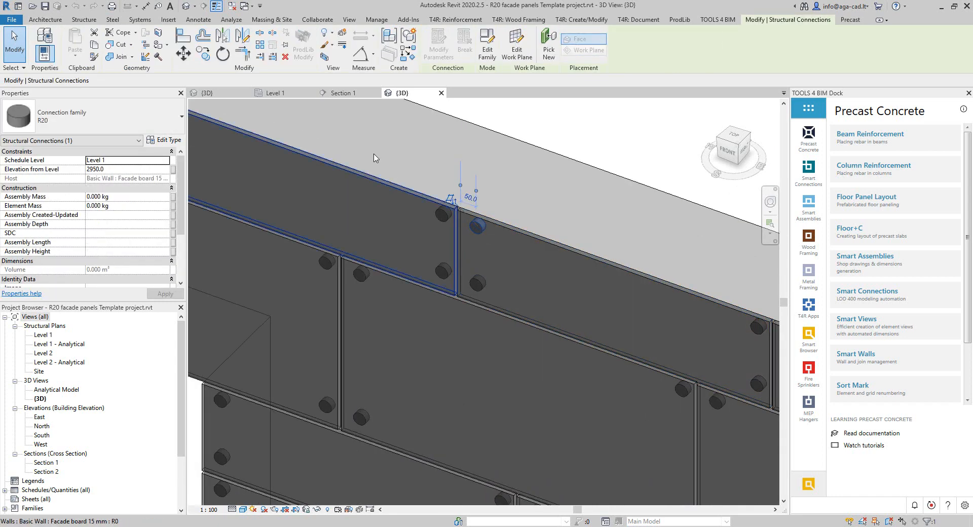
pyautogui.scroll(-4, 373, 156)
pyautogui.scroll(5, 632, 248)
pyautogui.scroll(-2, 637, 268)
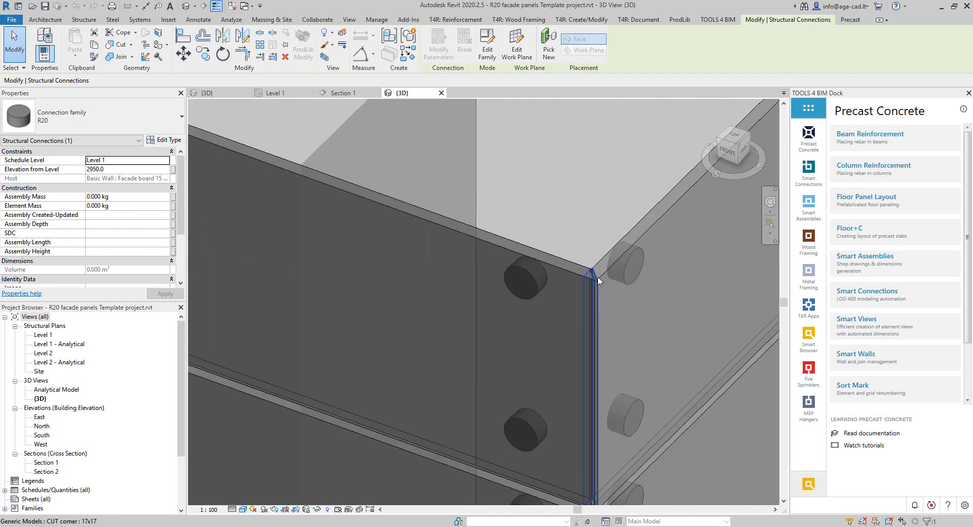
# - Examine the 17x17 corner cut where the facade boards meet and the overall panel layout around the window
pyautogui.click(589, 292)
pyautogui.scroll(4, 591, 292)
pyautogui.press('Escape')
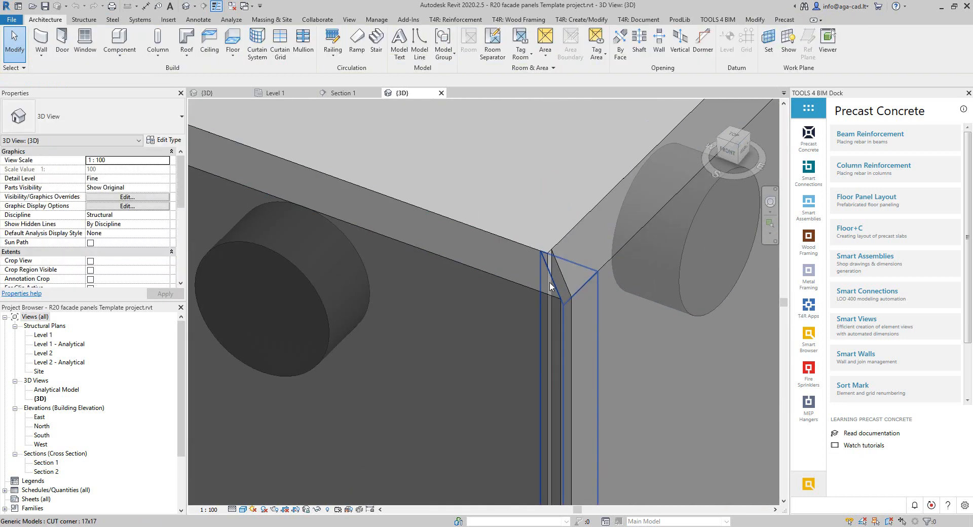
pyautogui.scroll(-5, 550, 282)
pyautogui.scroll(-4, 570, 222)
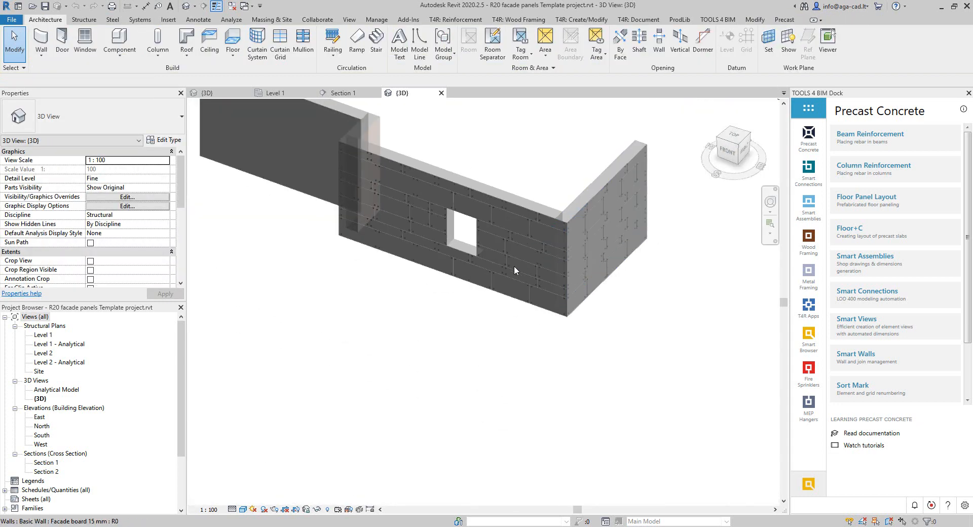
pyautogui.scroll(2, 513, 265)
pyautogui.scroll(-3, 94, 431)
# - Open the sheet of assembly P-15 and review the dimensioned panel drawings on it
pyautogui.doubleClick(75, 499)
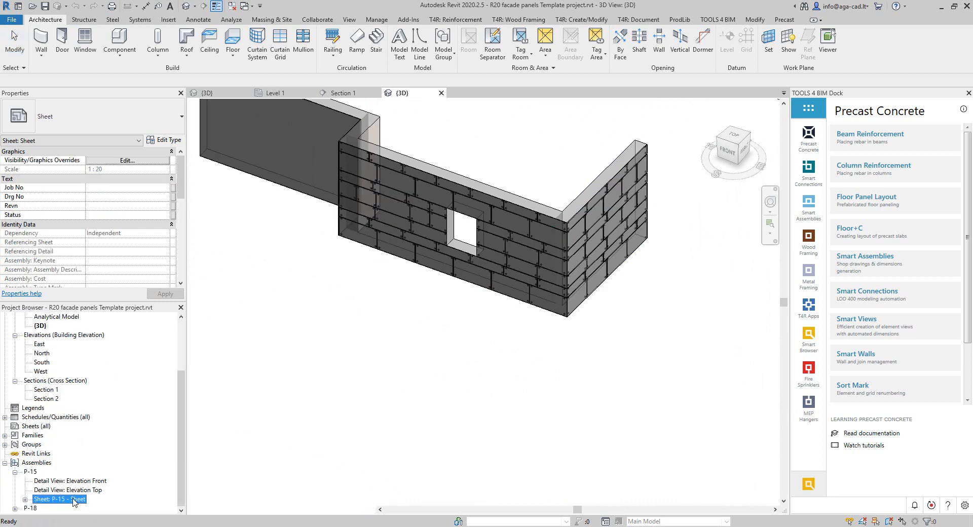
pyautogui.scroll(3, 476, 228)
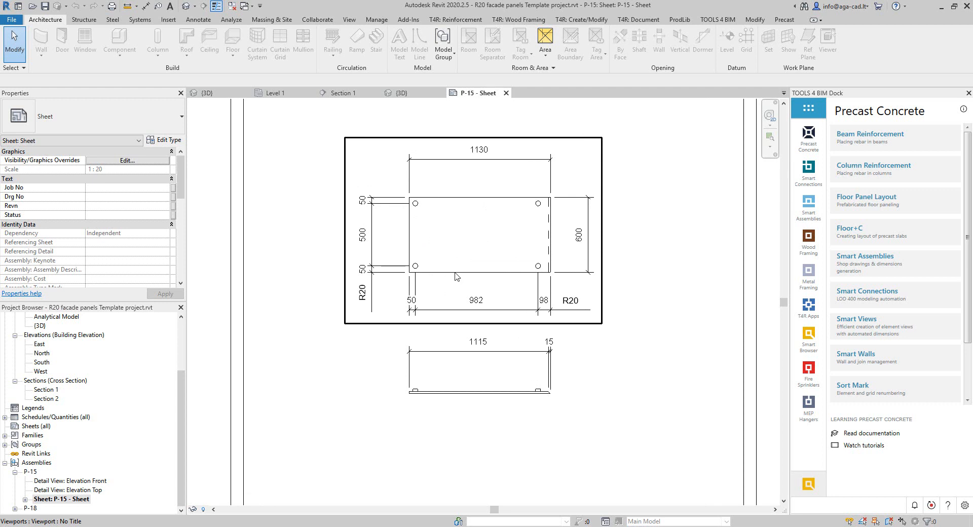
pyautogui.scroll(-4, 455, 269)
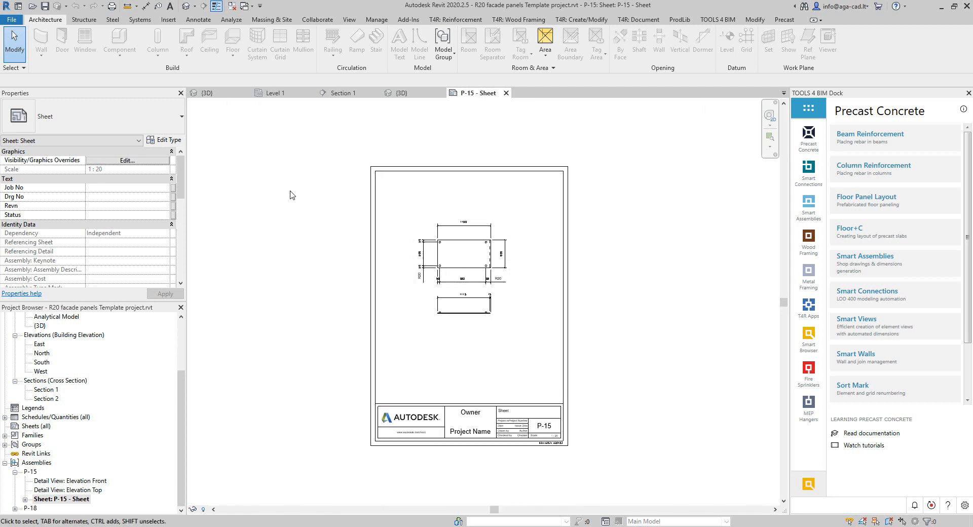
# - Switch to the 3D view of the R20 facade panels project that shows the unsplit walls
pyautogui.click(219, 94)
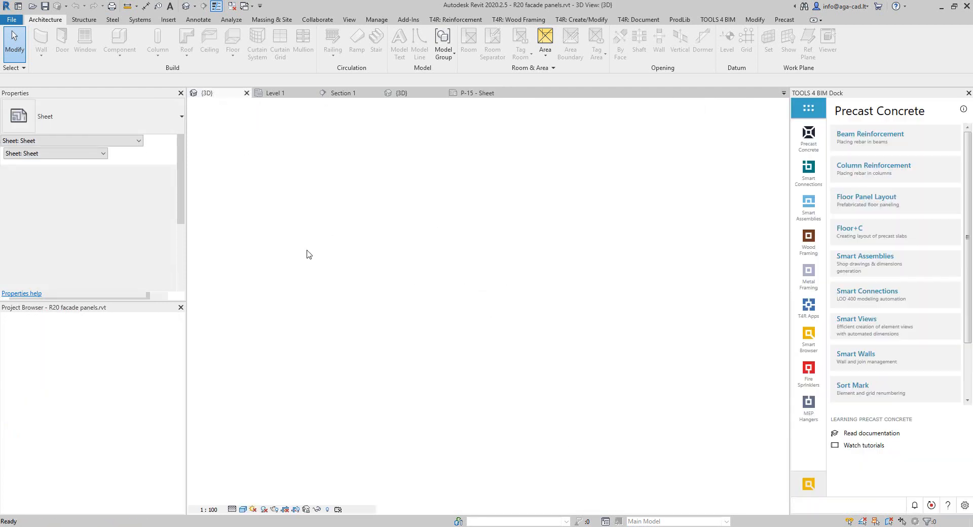
pyautogui.scroll(2, 486, 440)
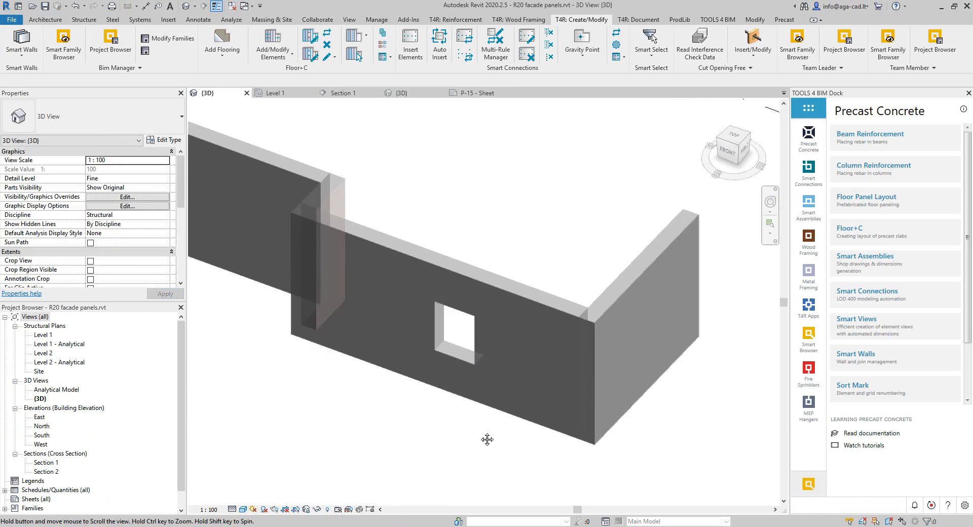
pyautogui.moveTo(486, 439); pyautogui.dragTo(488, 440, button='middle')
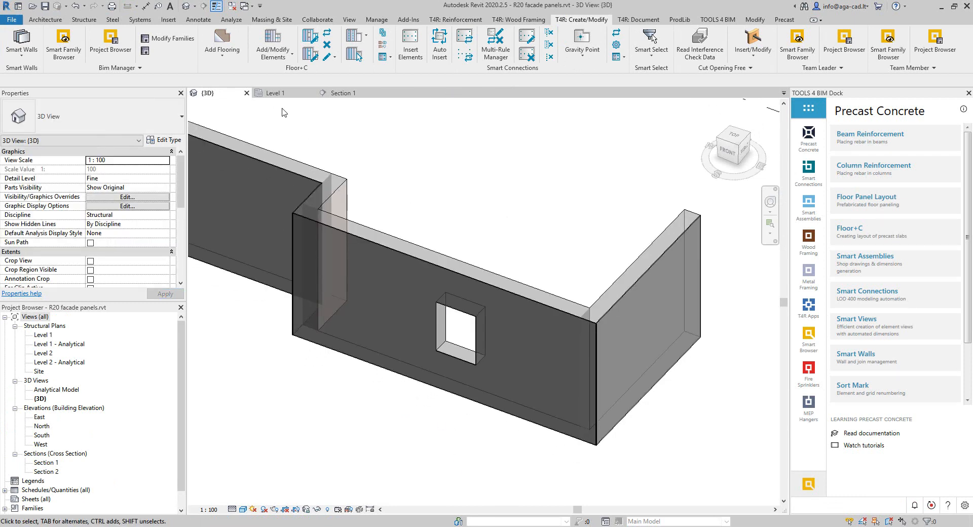
# - Select the two 15 mm facade board walls meeting at the outer corner in the Level 1 plan and open the Section 1 view
pyautogui.click(275, 93)
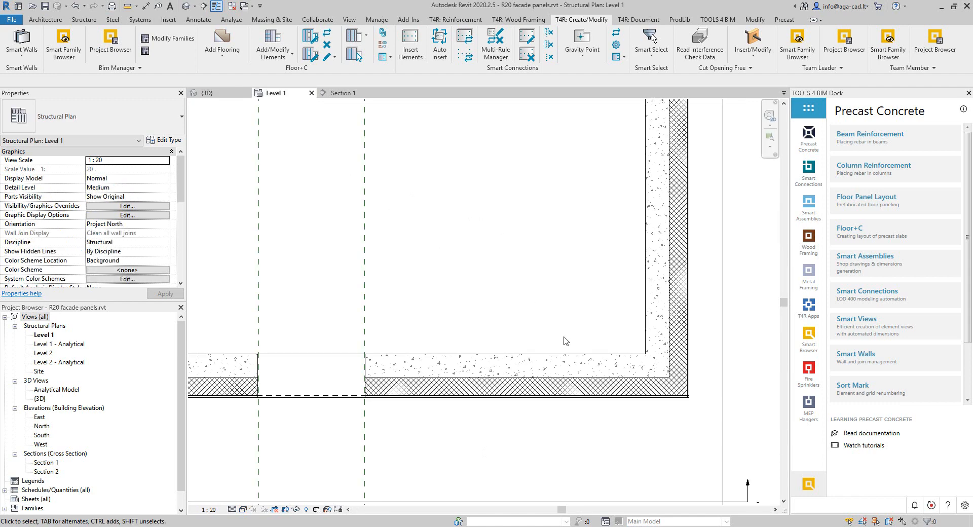
pyautogui.click(574, 367)
pyautogui.scroll(3, 645, 440)
pyautogui.click(603, 340)
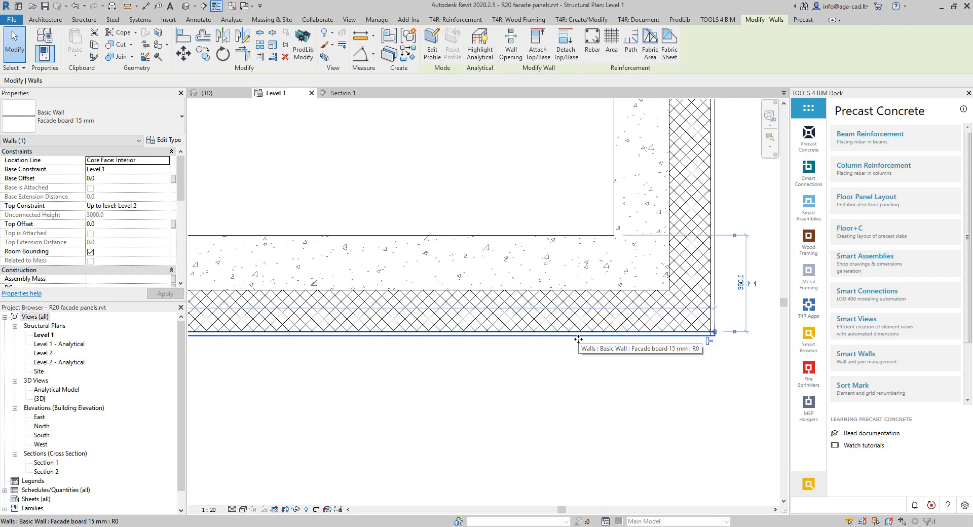
pyautogui.click(619, 342)
pyautogui.scroll(2, 729, 329)
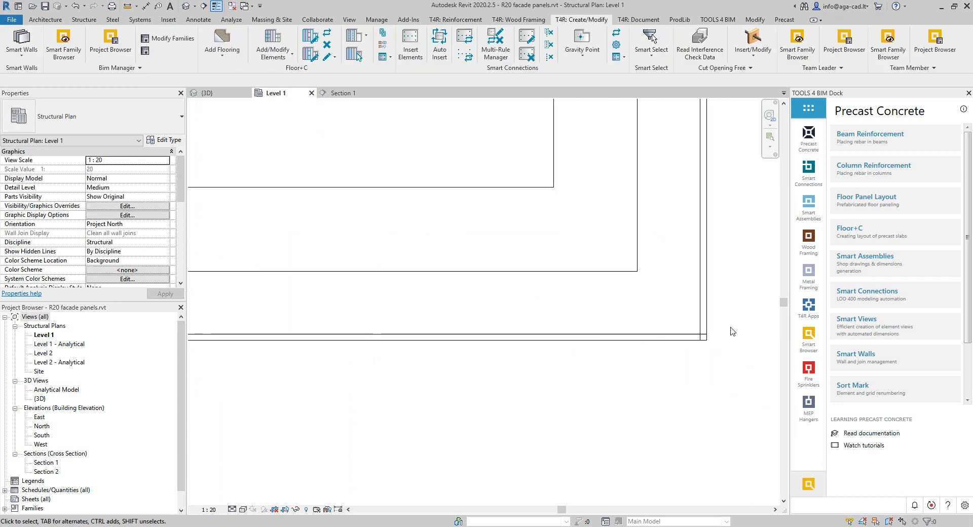
pyautogui.click(656, 339)
pyautogui.click(651, 343)
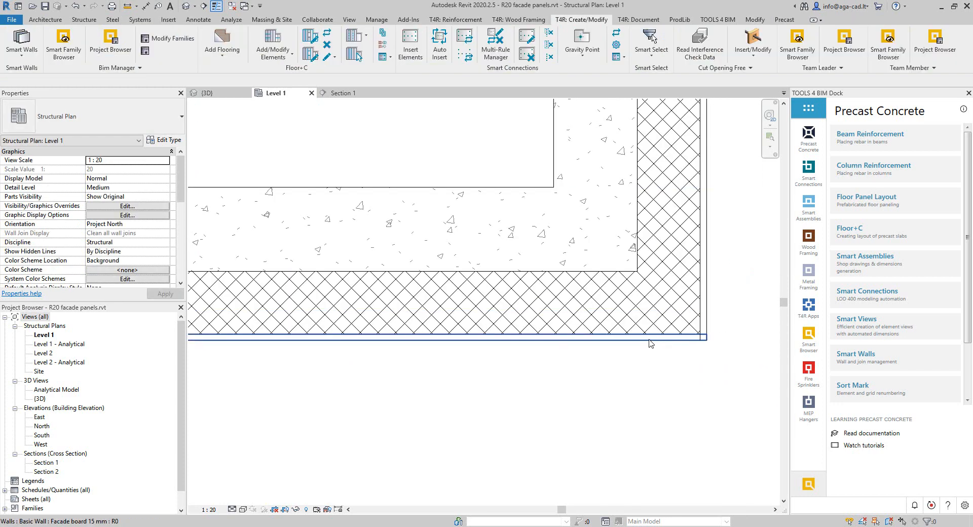
pyautogui.click(639, 377)
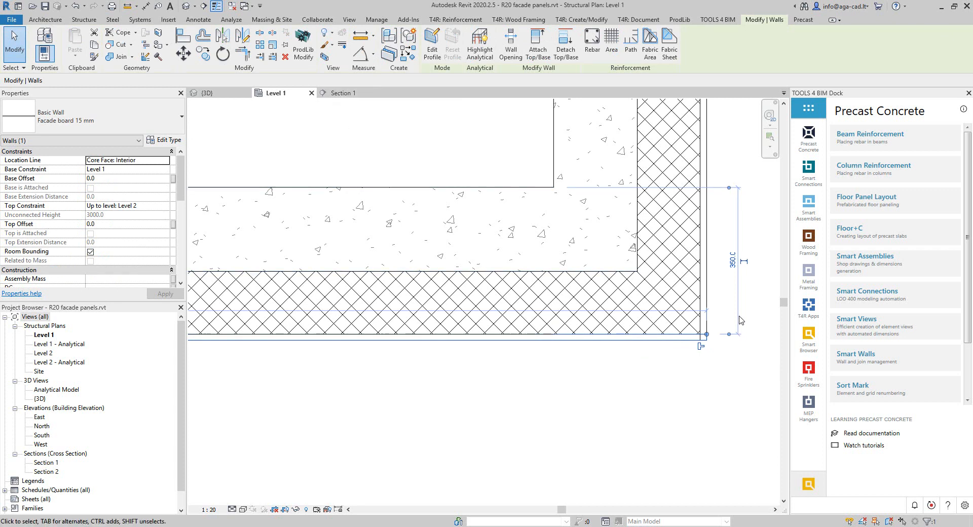
pyautogui.keyDown('ctrl'); pyautogui.click(710, 284); pyautogui.keyUp('ctrl')
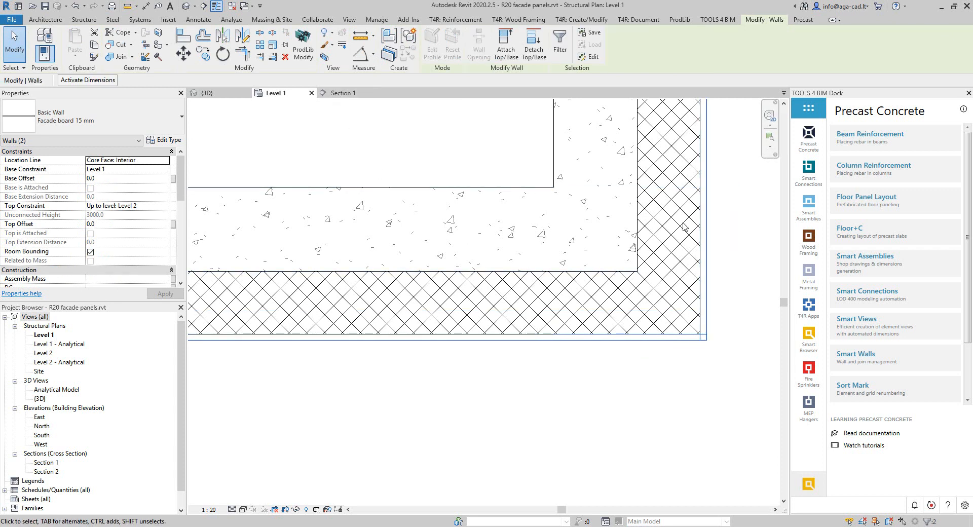
pyautogui.scroll(-5, 719, 325)
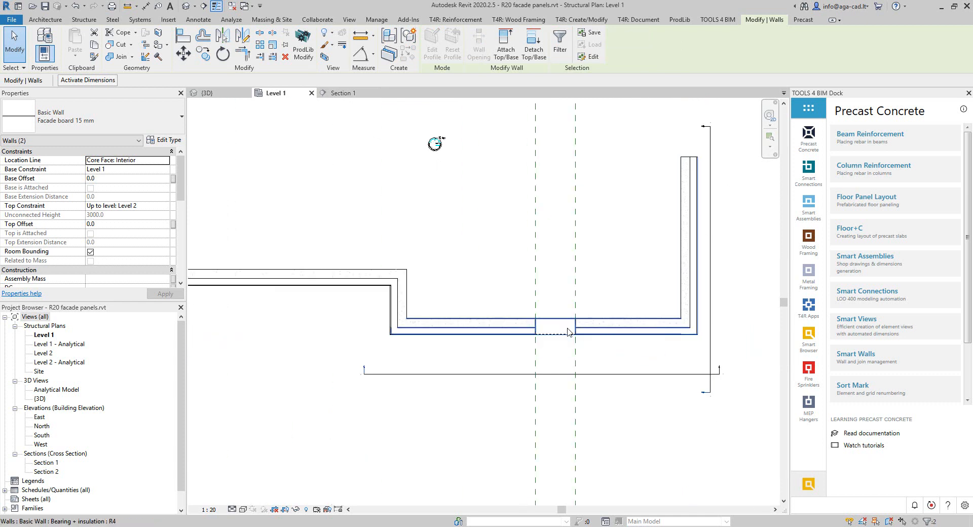
pyautogui.click(343, 92)
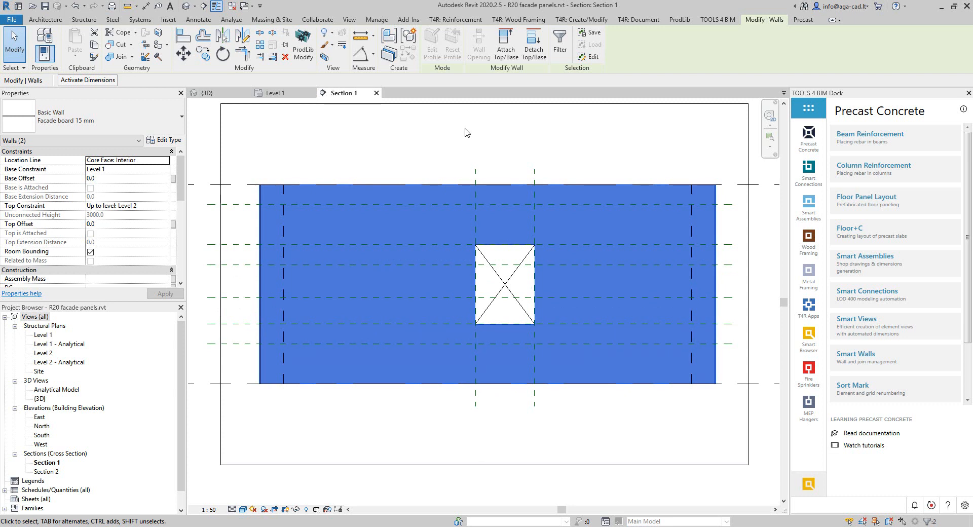
# - Split the selected facade board walls horizontally by reference plane with Smart Walls, using all planes 1 to 6 at 0 mm offset
pyautogui.click(856, 363)
pyautogui.scroll(-1, 858, 364)
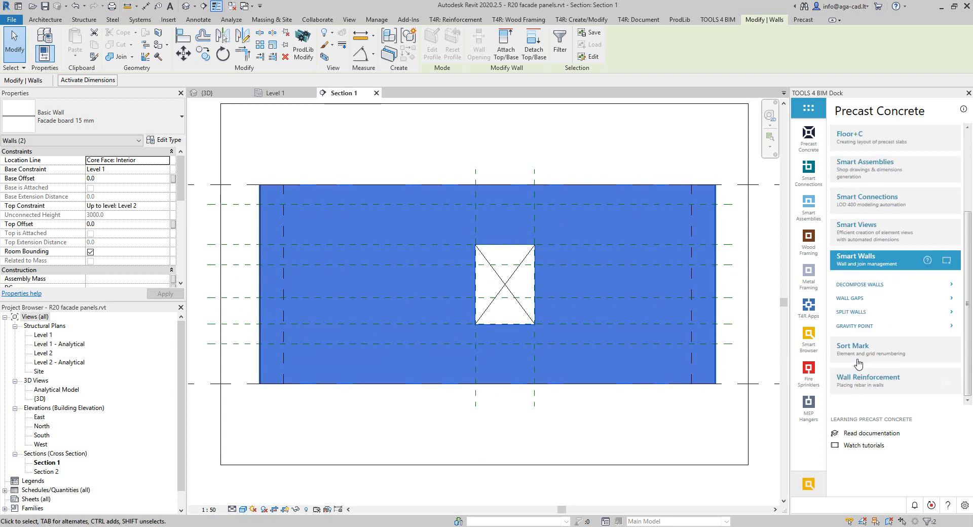
pyautogui.click(868, 313)
pyautogui.click(868, 326)
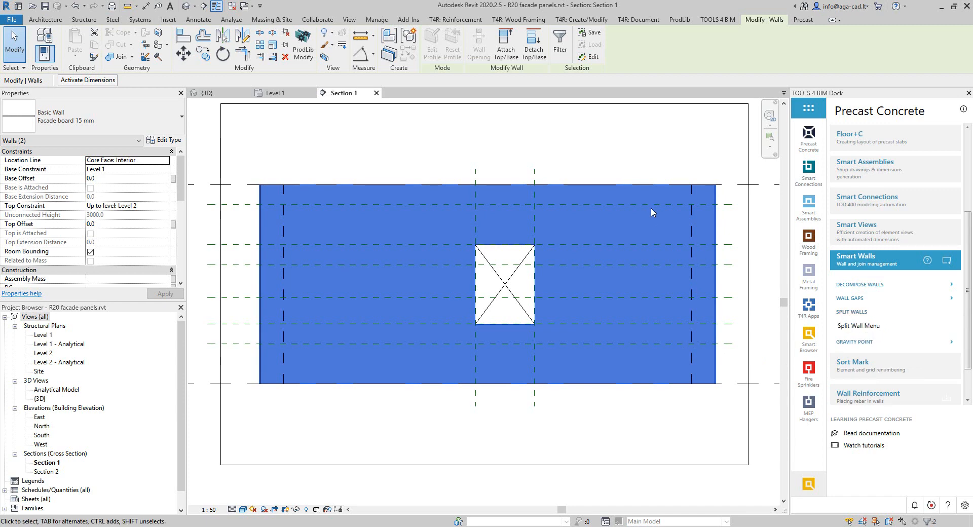
pyautogui.moveTo(468, 104); pyautogui.dragTo(664, 122)
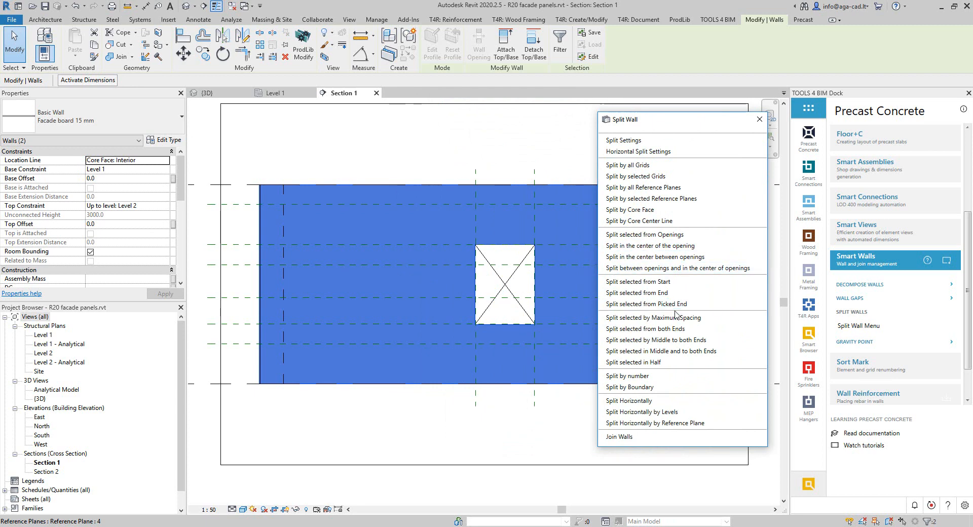
pyautogui.scroll(-1, 268, 311)
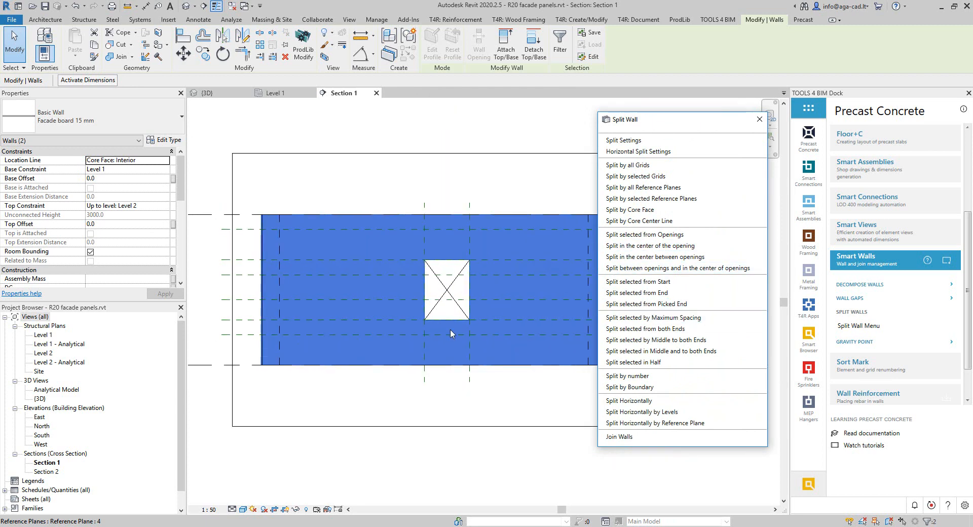
pyautogui.click(633, 423)
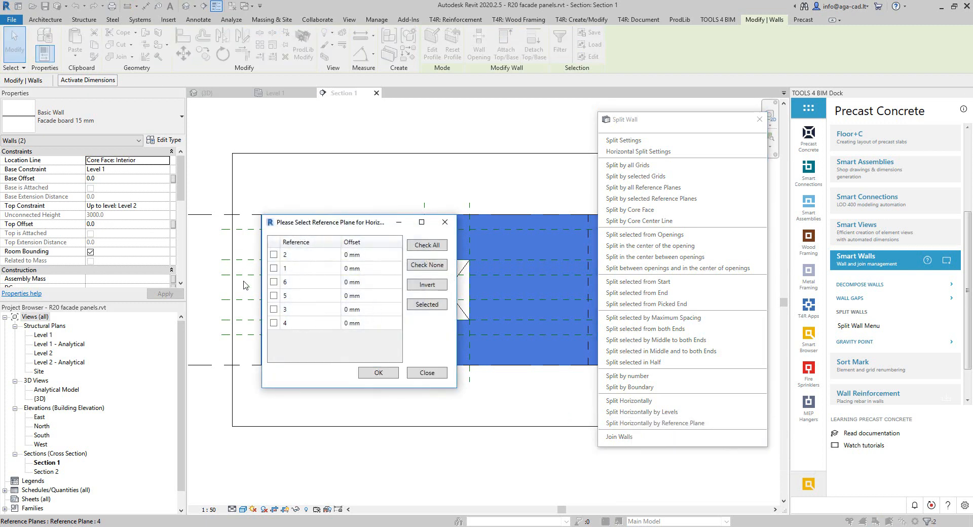
pyautogui.click(274, 255)
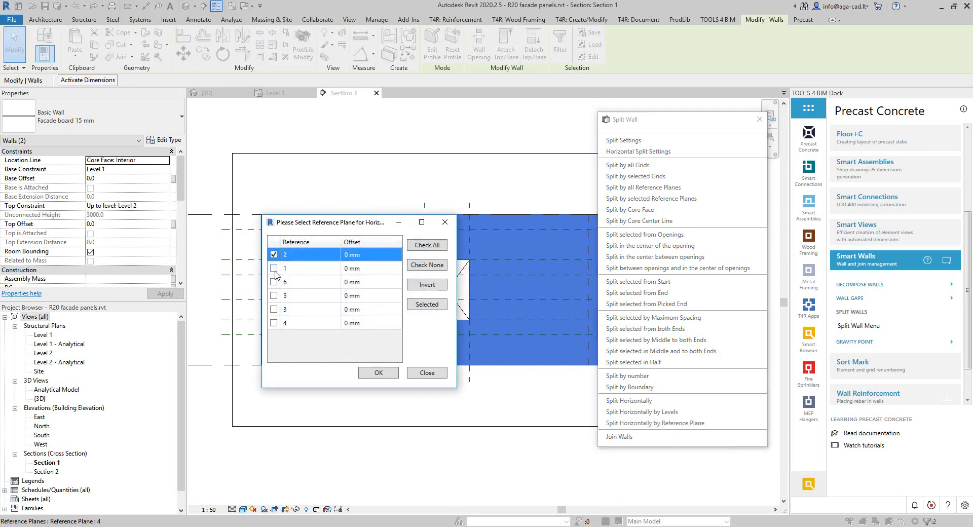
pyautogui.click(274, 270)
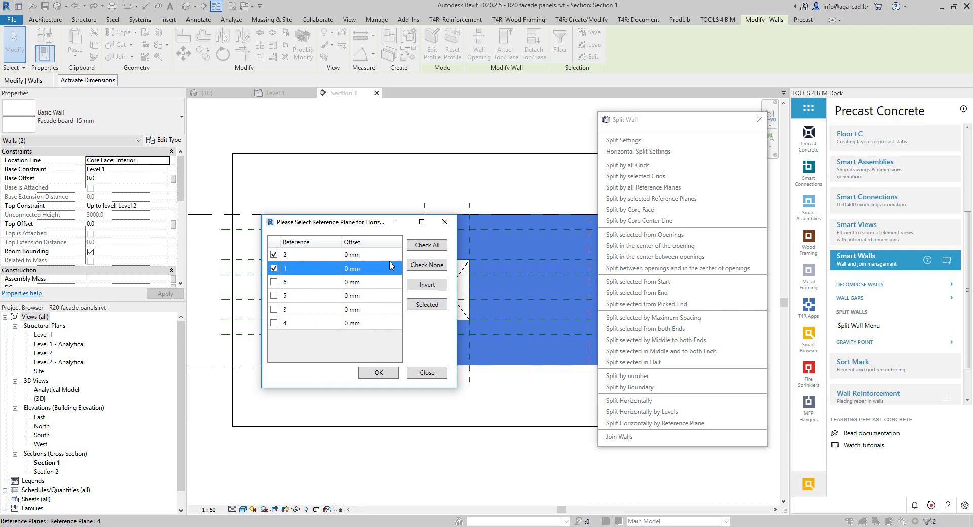
pyautogui.click(425, 247)
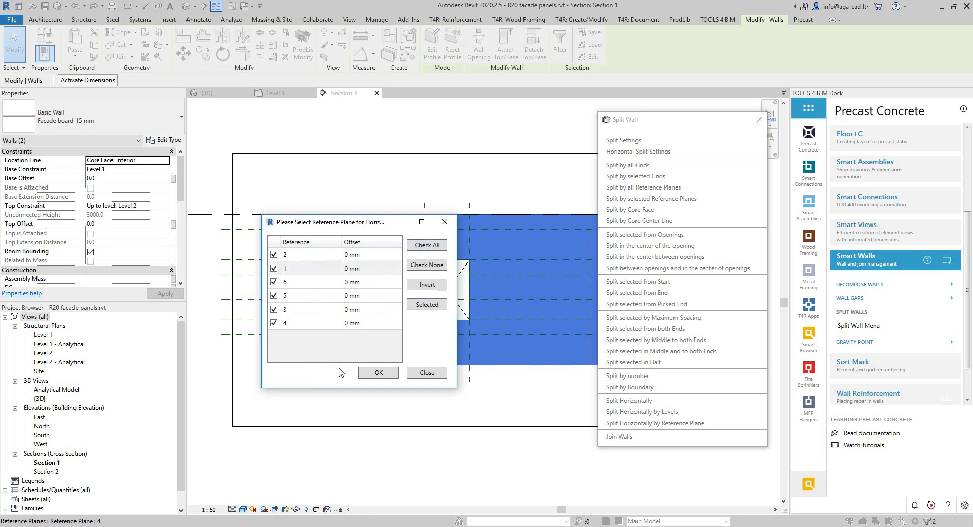
pyautogui.click(377, 373)
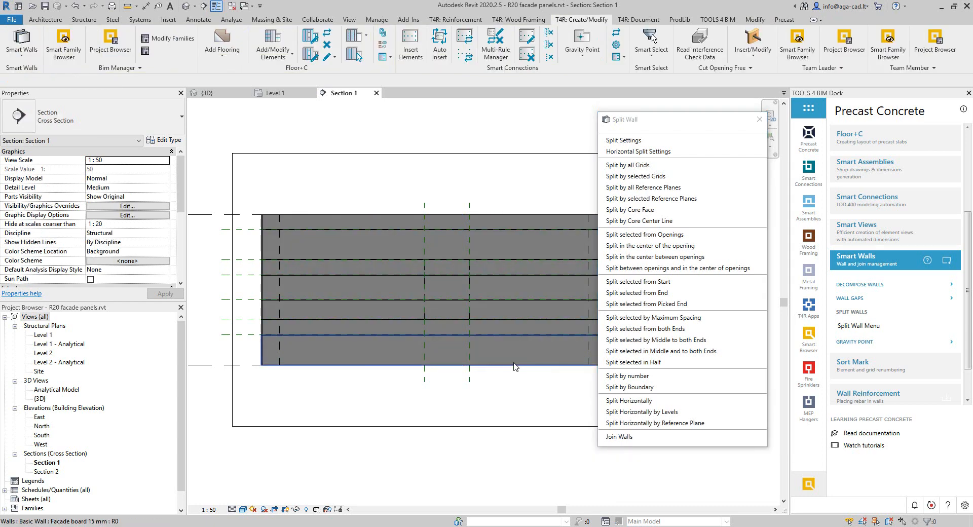
# - Split the facade boards crossing the window opening by selected reference planes, using the two vertical planes at the opening's sides
pyautogui.click(448, 292)
pyautogui.scroll(2, 448, 293)
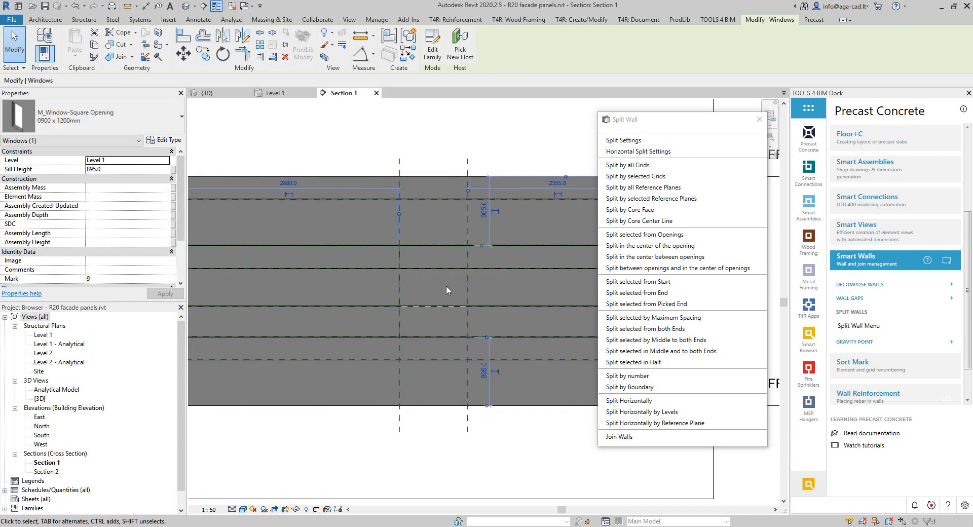
pyautogui.scroll(-1, 462, 280)
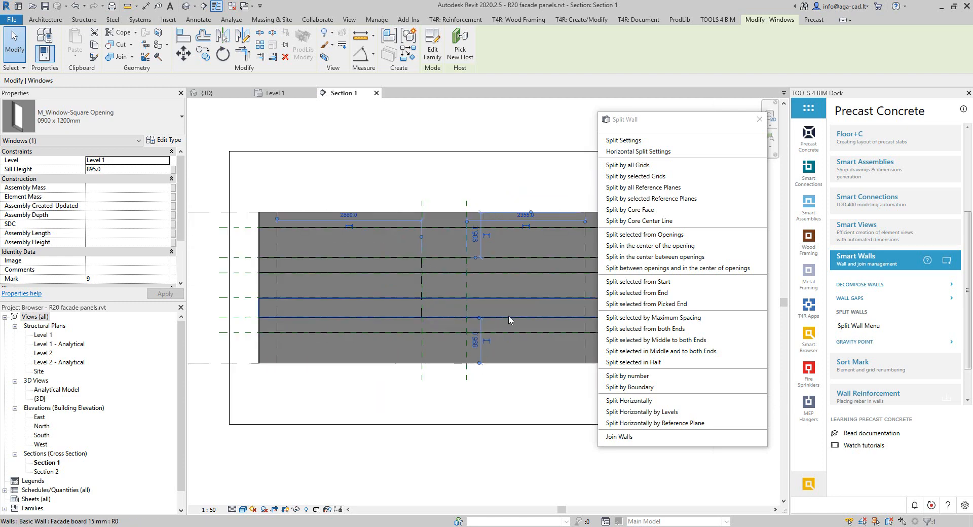
pyautogui.click(460, 418)
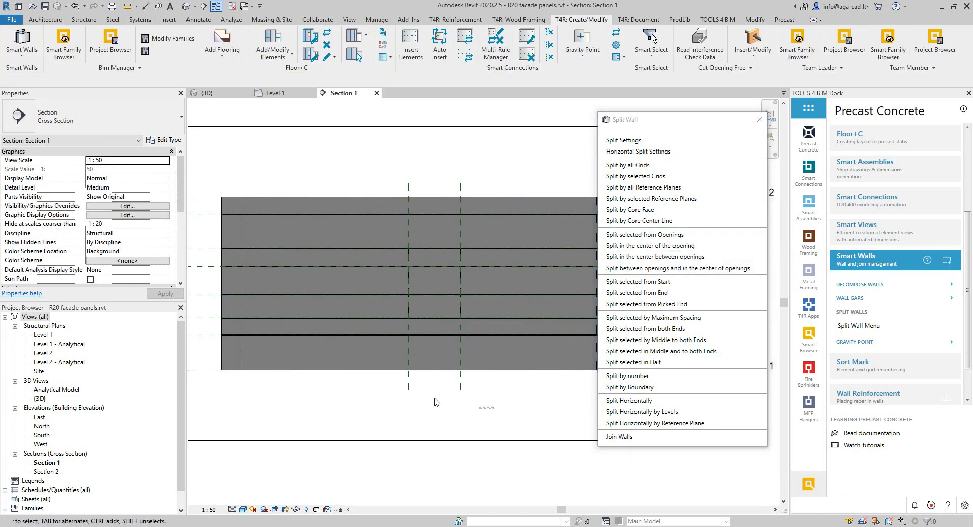
pyautogui.moveTo(494, 407); pyautogui.dragTo(398, 382)
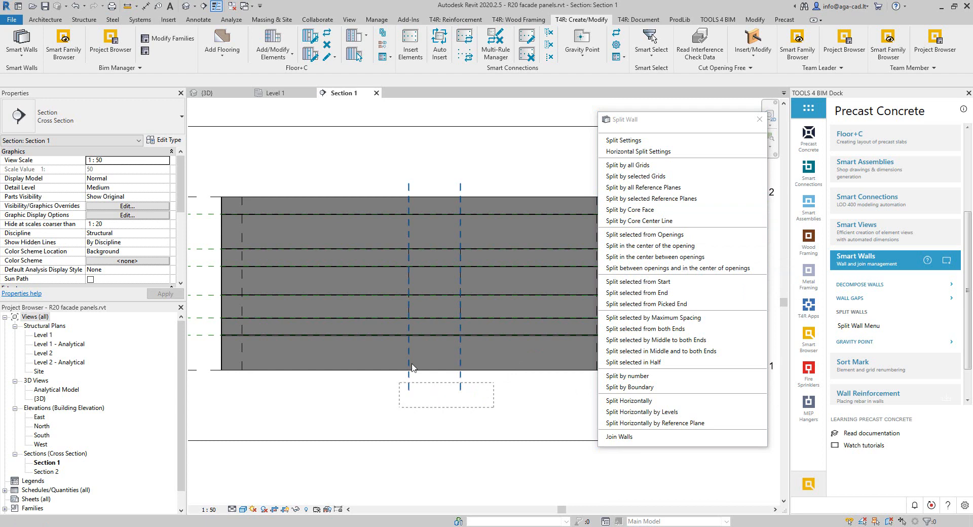
pyautogui.click(652, 198)
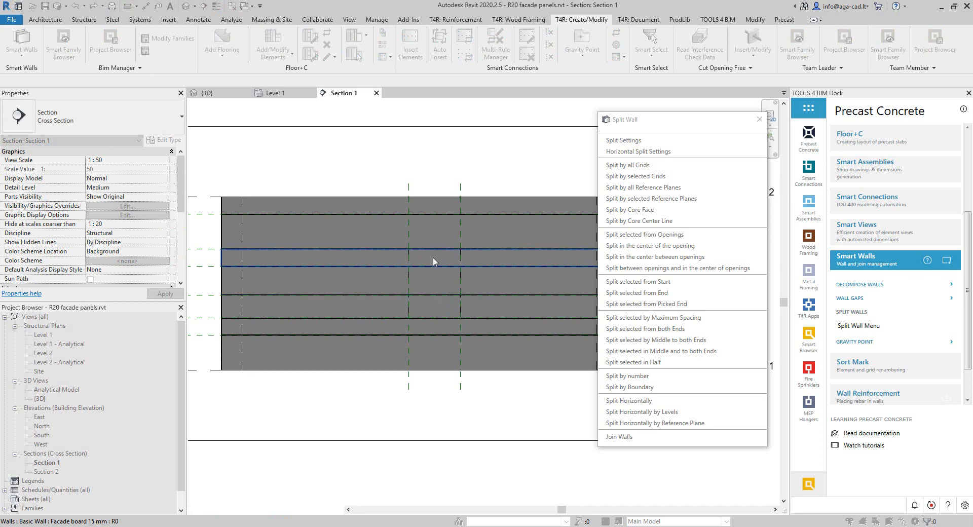
pyautogui.click(440, 287)
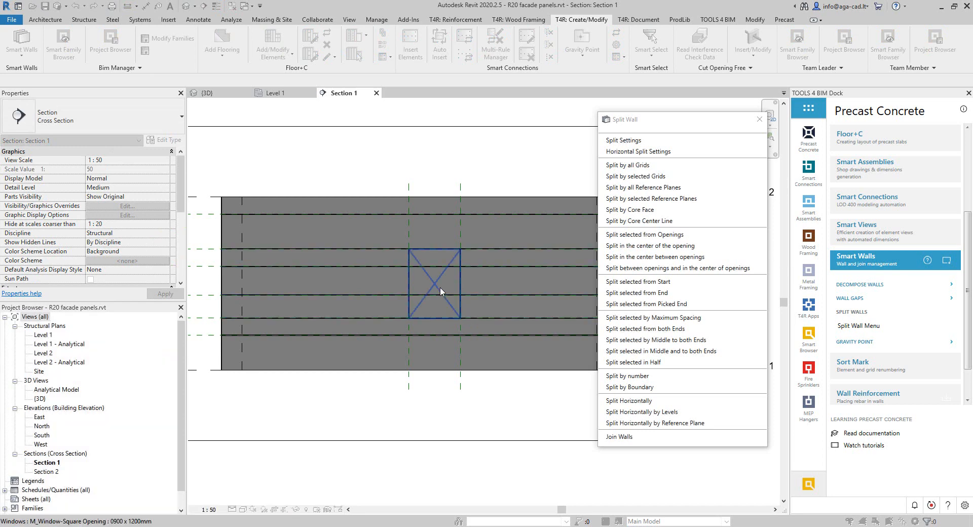
pyautogui.scroll(3, 442, 285)
pyautogui.scroll(2, 440, 253)
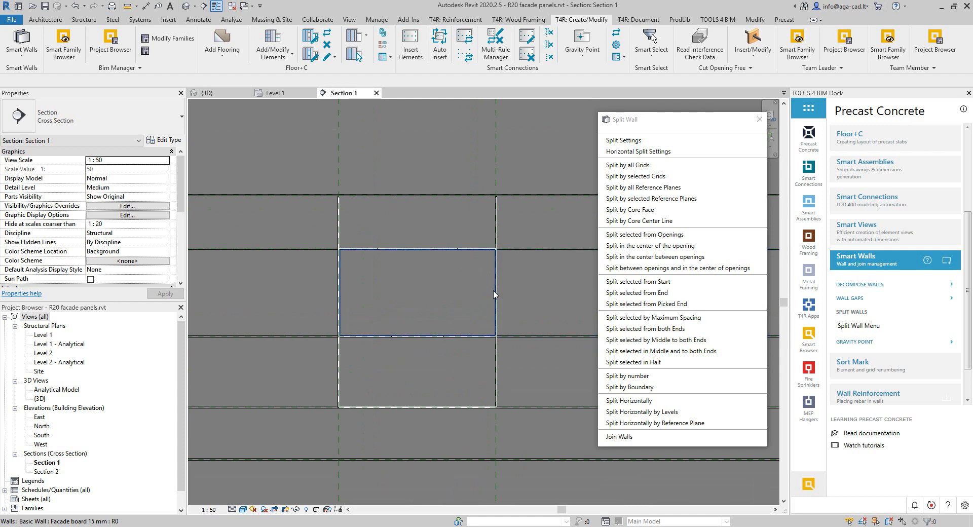
# - Delete the three facade board pieces that cover the window opening in Section 1
pyautogui.click(495, 294)
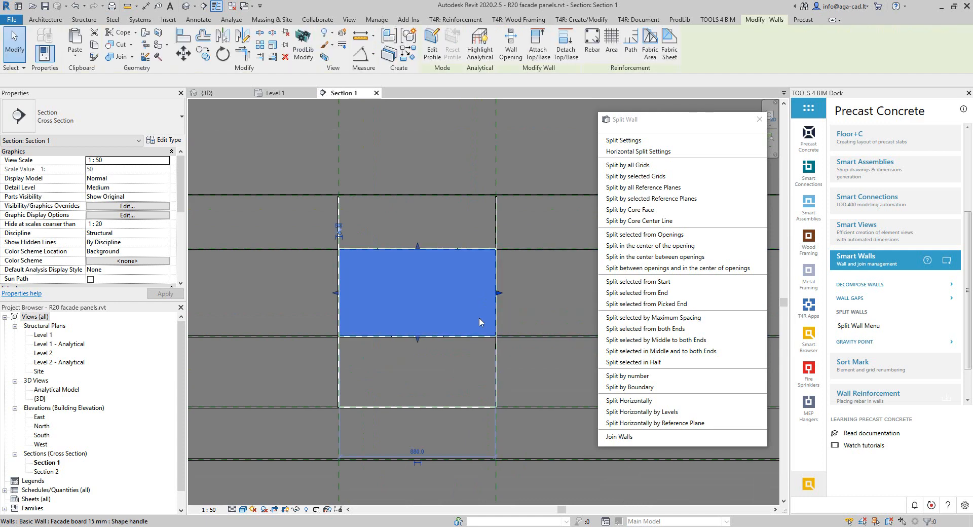
pyautogui.keyDown('ctrl'); pyautogui.click(493, 379); pyautogui.keyUp('ctrl')
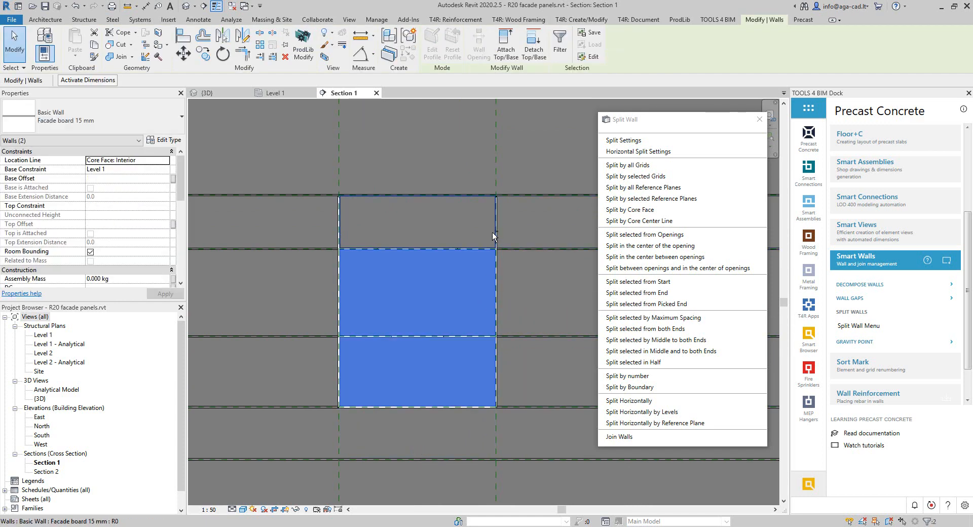
pyautogui.keyDown('ctrl'); pyautogui.click(495, 231); pyautogui.keyUp('ctrl')
pyautogui.press('Delete')
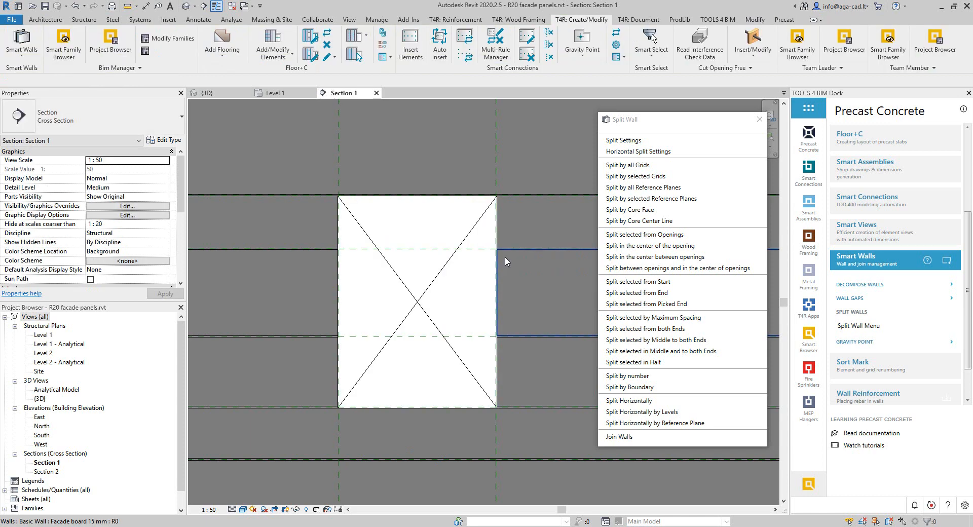
# - Check the split facade boards beside and above the window opening in Section 1
pyautogui.scroll(-5, 499, 261)
pyautogui.scroll(4, 471, 314)
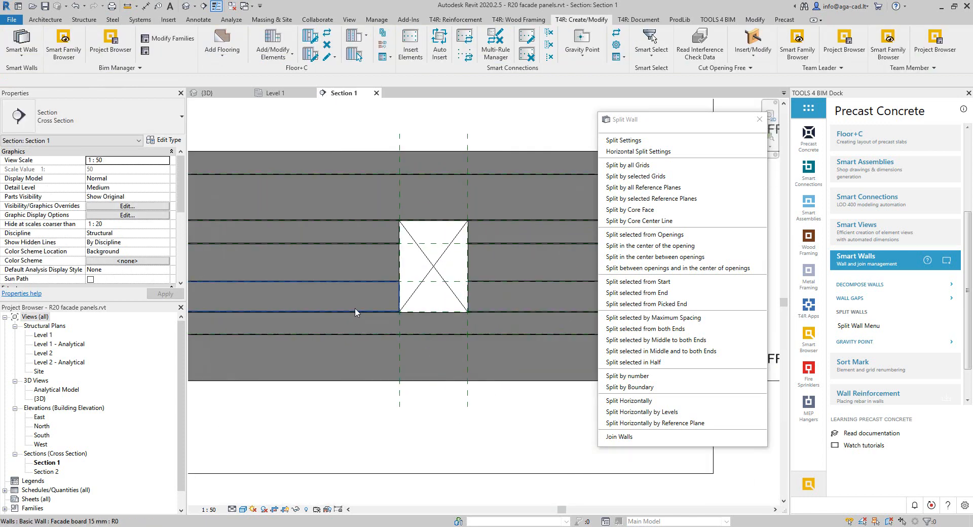
pyautogui.click(356, 292)
pyautogui.scroll(-3, 395, 256)
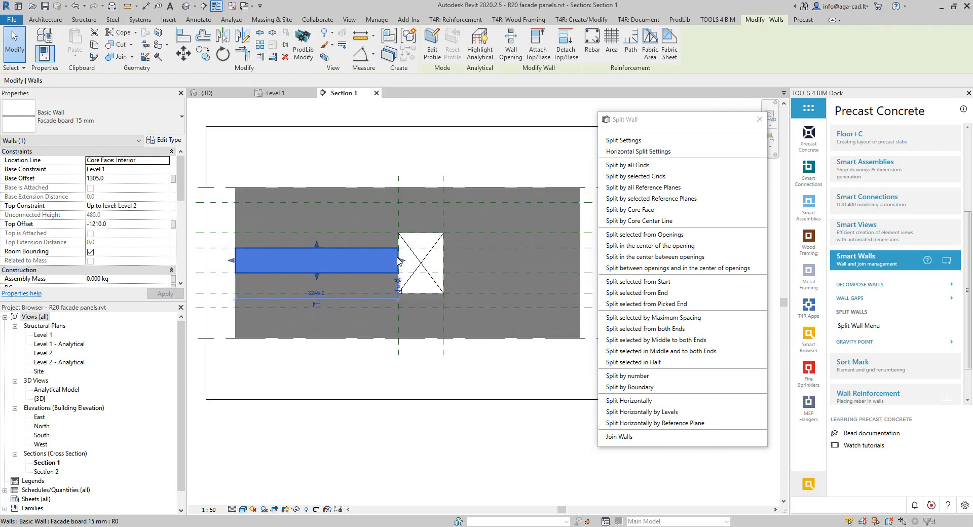
pyautogui.click(388, 232)
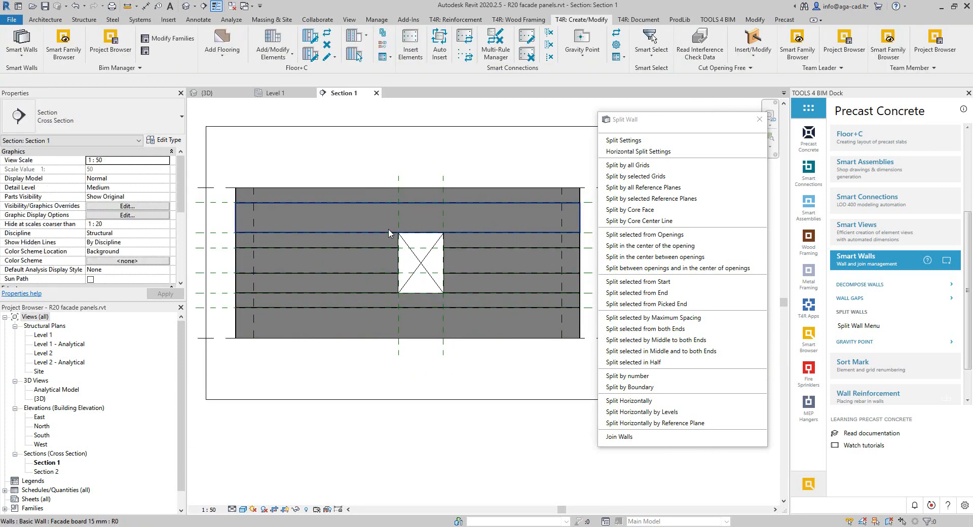
pyautogui.click(388, 229)
pyautogui.click(429, 363)
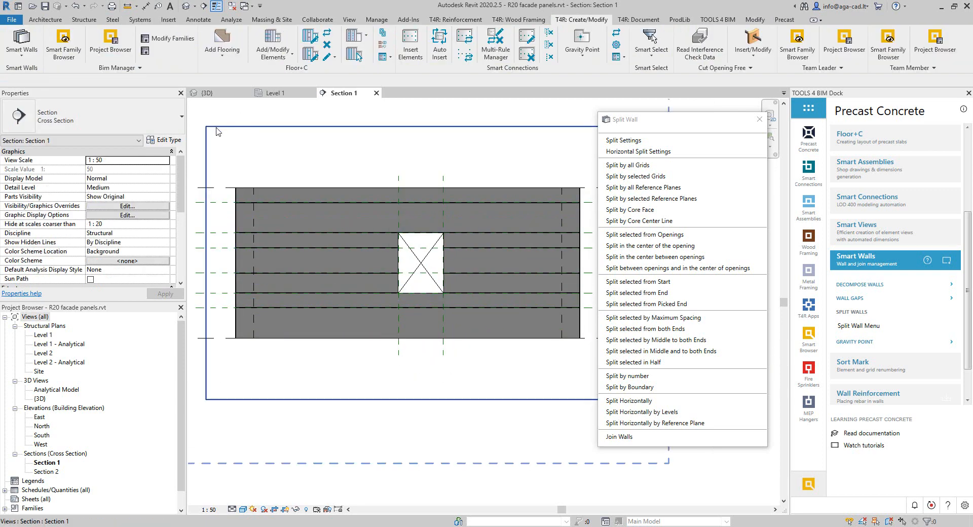
# - Switch to the 3D view showing the split facade boards at the outer corner
pyautogui.click(207, 93)
pyautogui.scroll(-3, 270, 241)
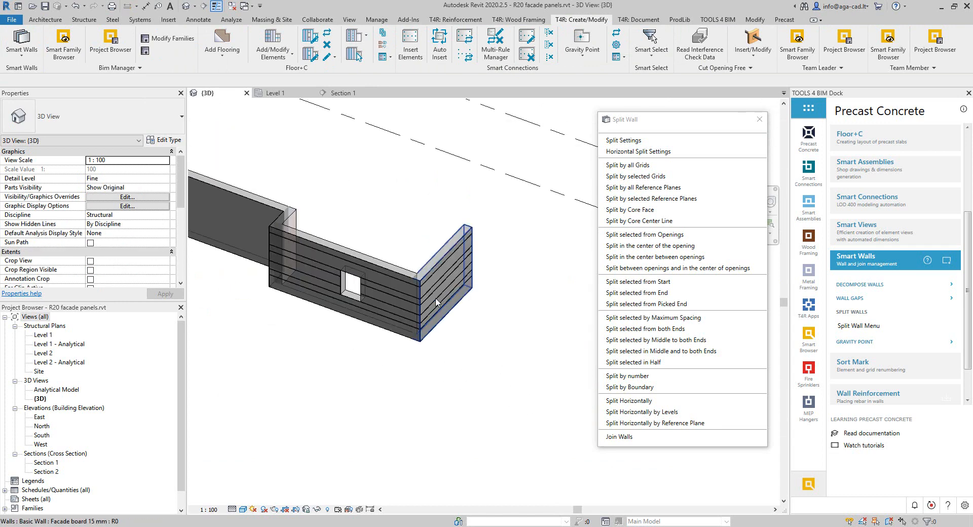
pyautogui.scroll(2, 414, 348)
pyautogui.moveTo(413, 348); pyautogui.dragTo(464, 451, button='middle')
pyautogui.scroll(2, 477, 417)
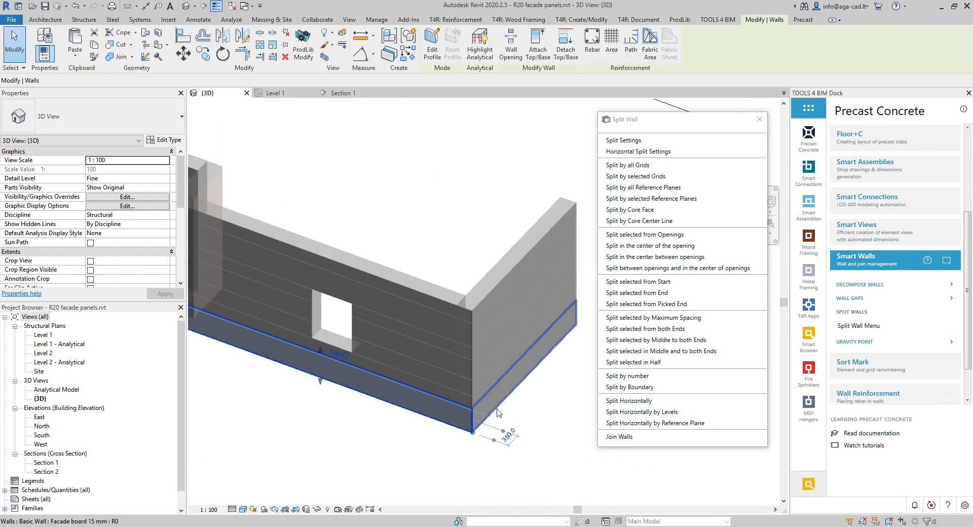
# - Select ten facade board rows on both walls, starting with the bottom rows, and split them by maximum spacing with Smart Walls
pyautogui.click(477, 416)
pyautogui.click(479, 391)
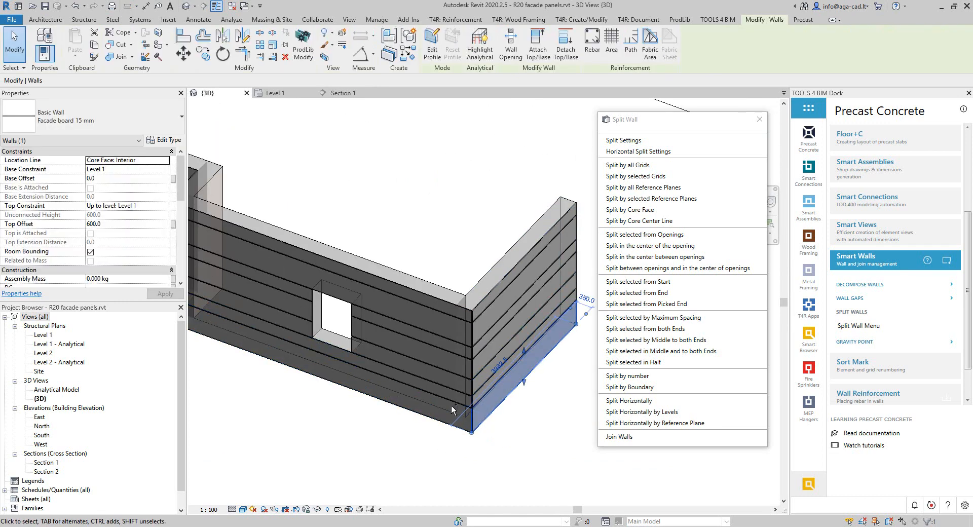
pyautogui.keyDown('ctrl'); pyautogui.click(434, 422); pyautogui.keyUp('ctrl')
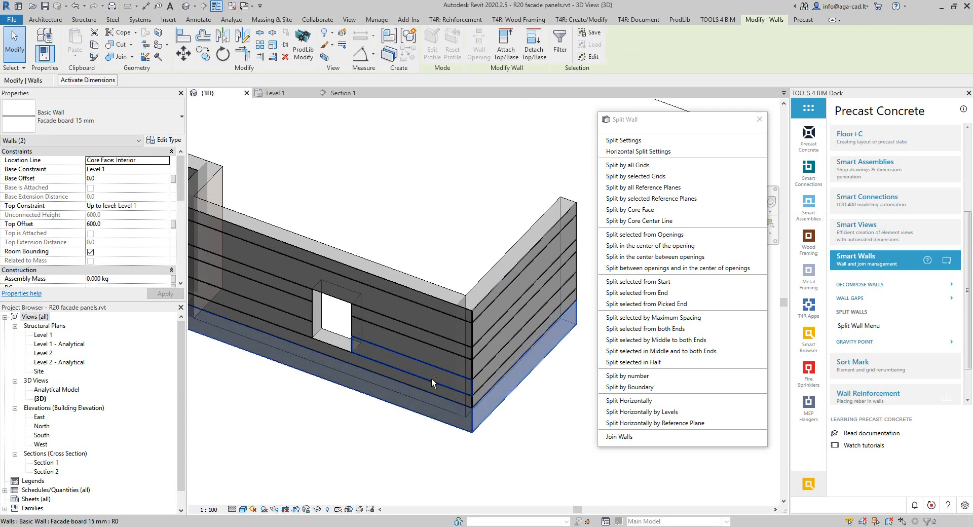
pyautogui.keyDown('ctrl'); pyautogui.click(433, 383); pyautogui.keyUp('ctrl')
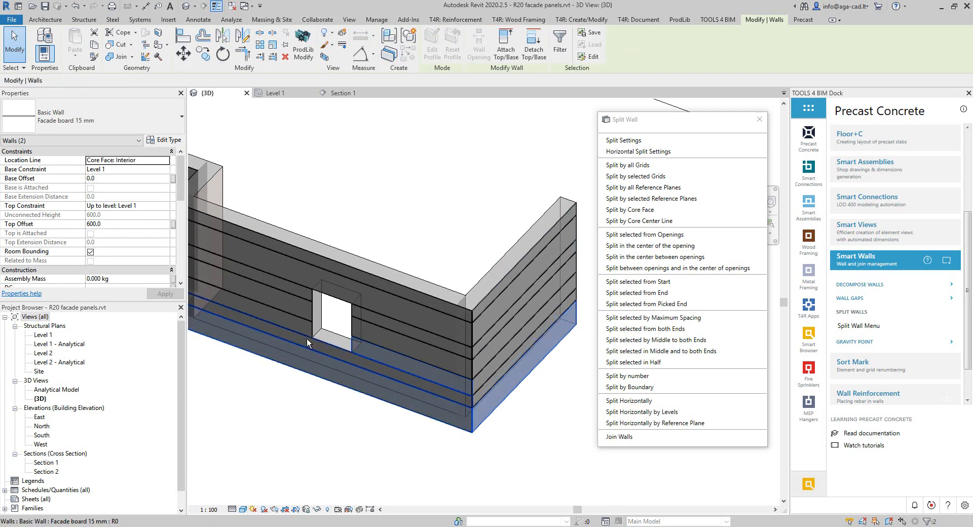
pyautogui.keyDown('ctrl'); pyautogui.click(301, 296); pyautogui.keyUp('ctrl')
pyautogui.keyDown('ctrl'); pyautogui.click(364, 315); pyautogui.keyUp('ctrl')
pyautogui.keyDown('ctrl'); pyautogui.click(363, 315); pyautogui.keyUp('ctrl')
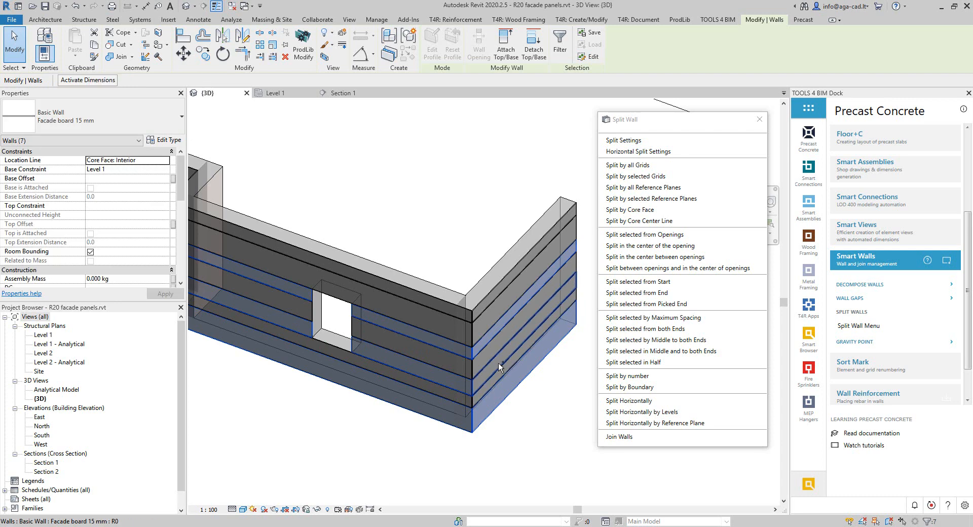
pyautogui.keyDown('ctrl'); pyautogui.click(498, 362); pyautogui.keyUp('ctrl')
pyautogui.keyDown('ctrl'); pyautogui.click(498, 326); pyautogui.keyUp('ctrl')
pyautogui.keyDown('ctrl'); pyautogui.click(494, 294); pyautogui.keyUp('ctrl')
pyautogui.keyDown('ctrl'); pyautogui.click(436, 298); pyautogui.keyUp('ctrl')
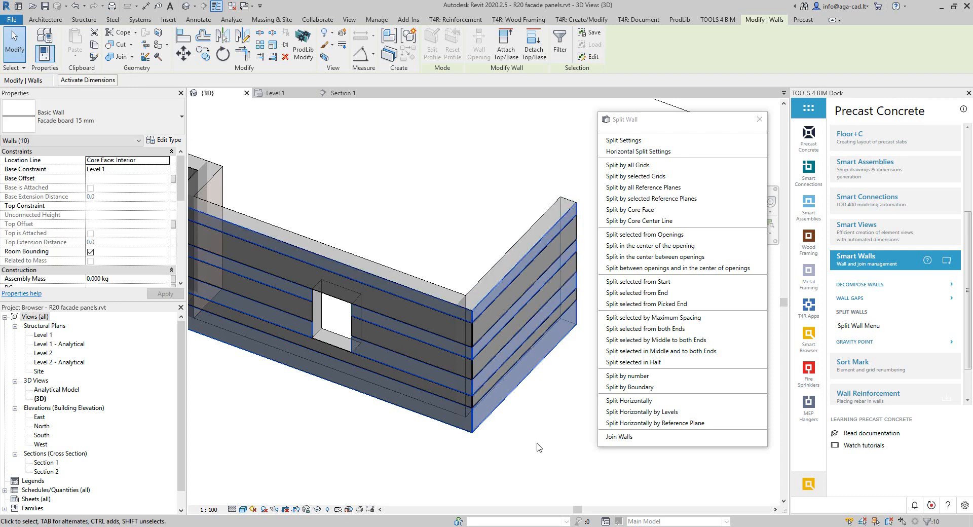
pyautogui.click(650, 317)
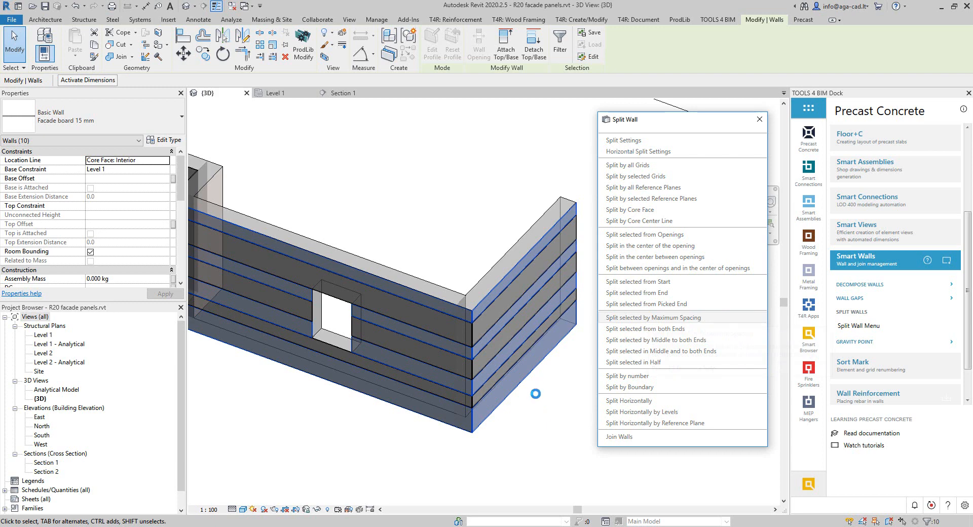
# - Split the remaining full-length facade board rows, including the row below the window, into individual panels with Smart Walls
pyautogui.click(404, 412)
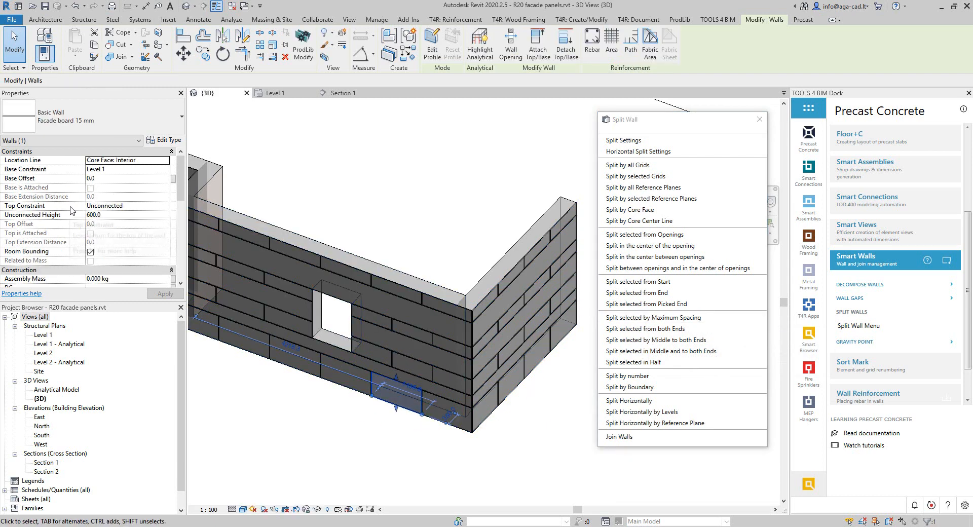
pyautogui.press('Escape')
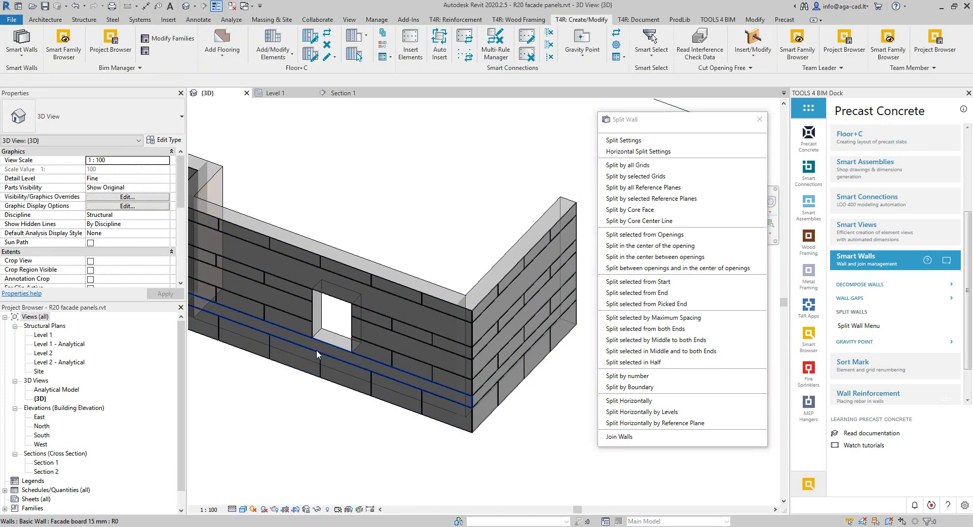
pyautogui.click(317, 350)
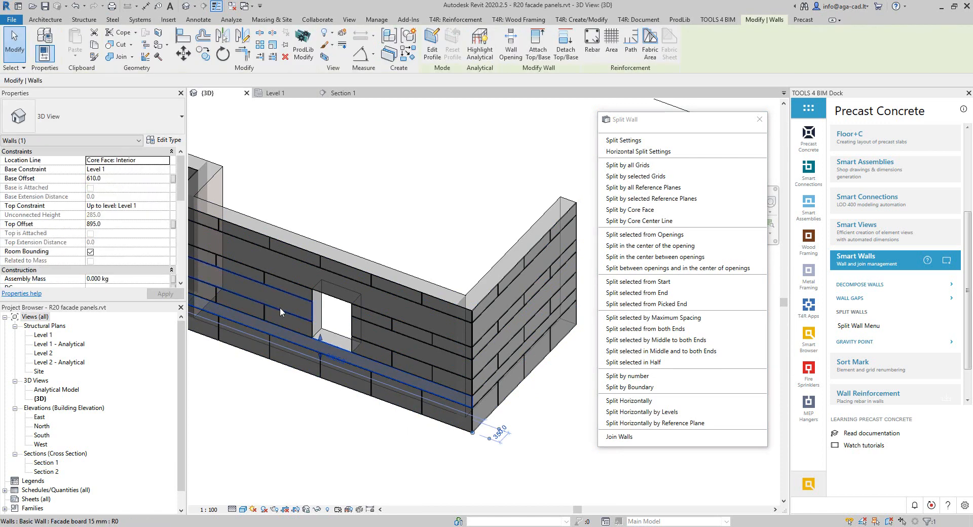
pyautogui.keyDown('ctrl'); pyautogui.click(293, 280); pyautogui.keyUp('ctrl')
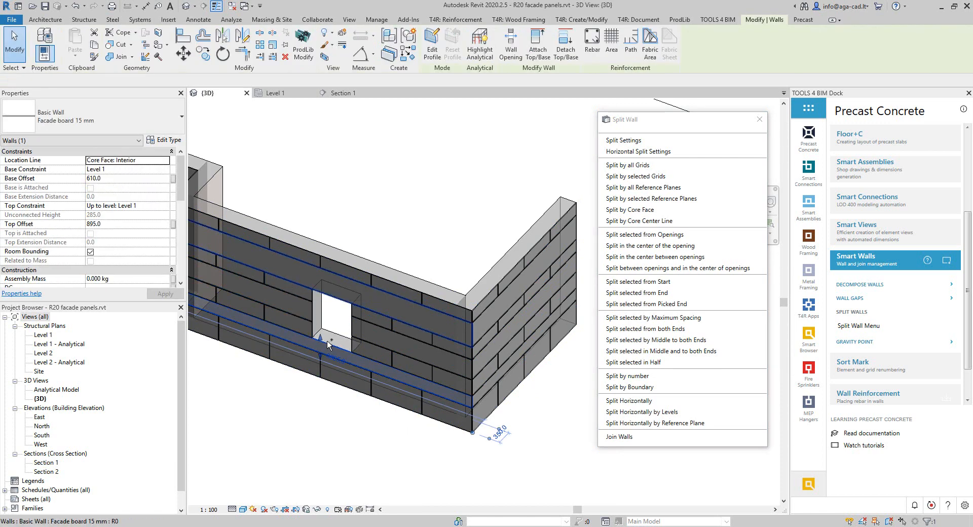
pyautogui.keyDown('ctrl'); pyautogui.click(489, 327); pyautogui.keyUp('ctrl')
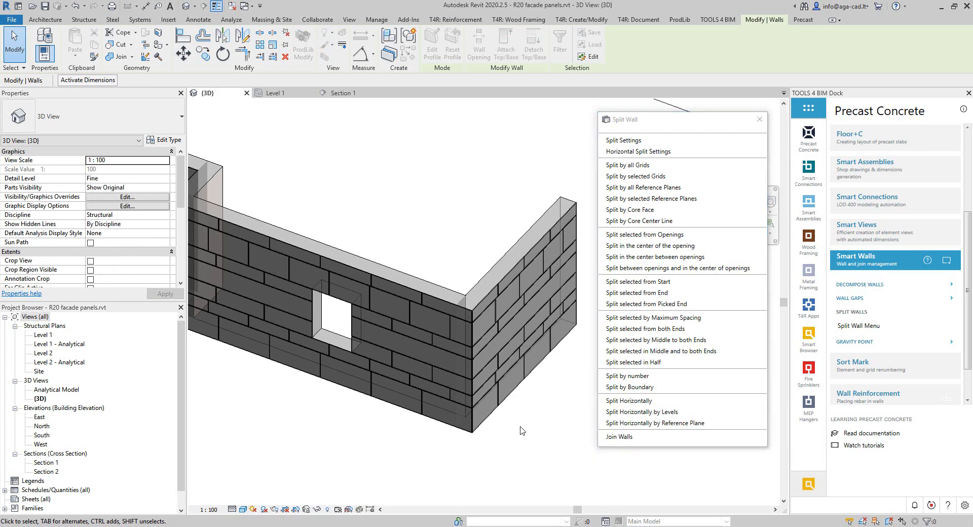
# - Split the two facade boards directly on either side of the window opening into individual panels with Smart Walls
pyautogui.click(407, 355)
pyautogui.keyDown('ctrl'); pyautogui.click(296, 311); pyautogui.keyUp('ctrl')
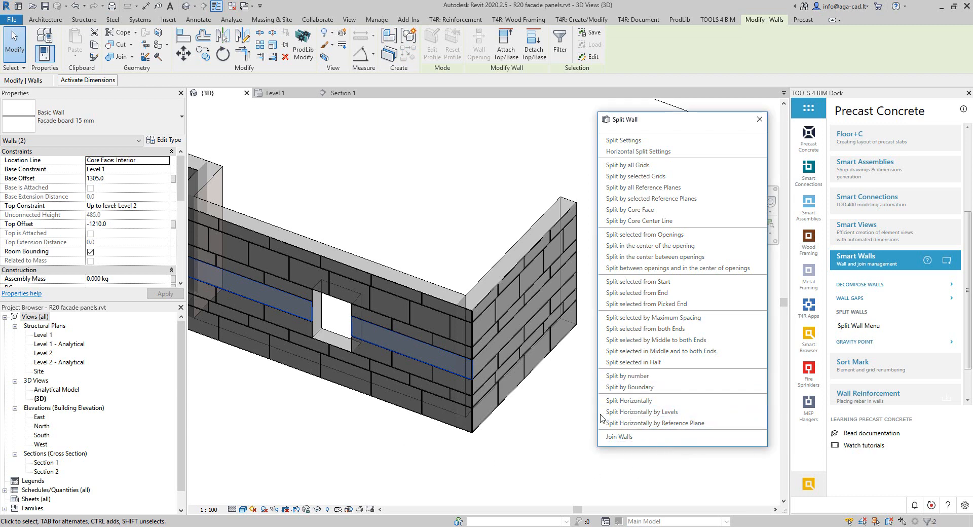
pyautogui.click(358, 299)
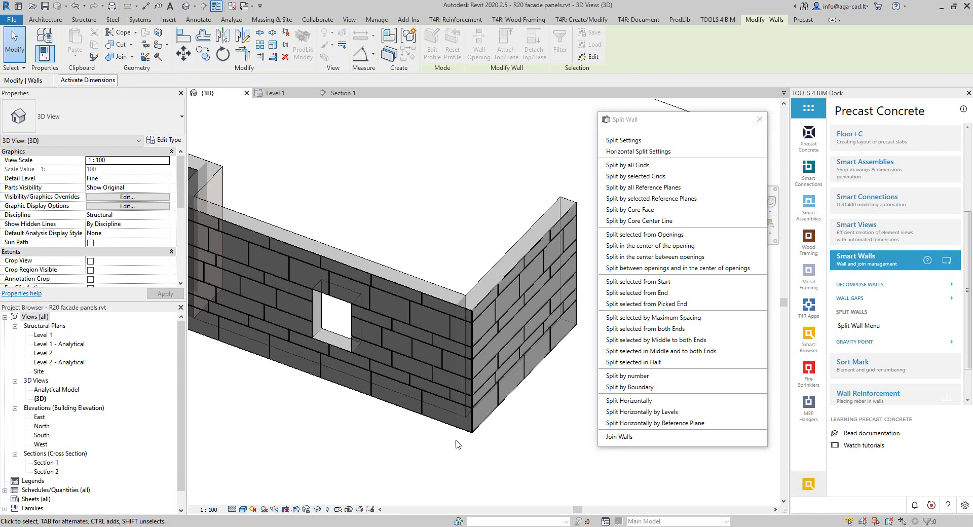
# - Select the seven facade panels of the window wall that end at the outer corner, excluding the other walls
pyautogui.scroll(-2, 458, 444)
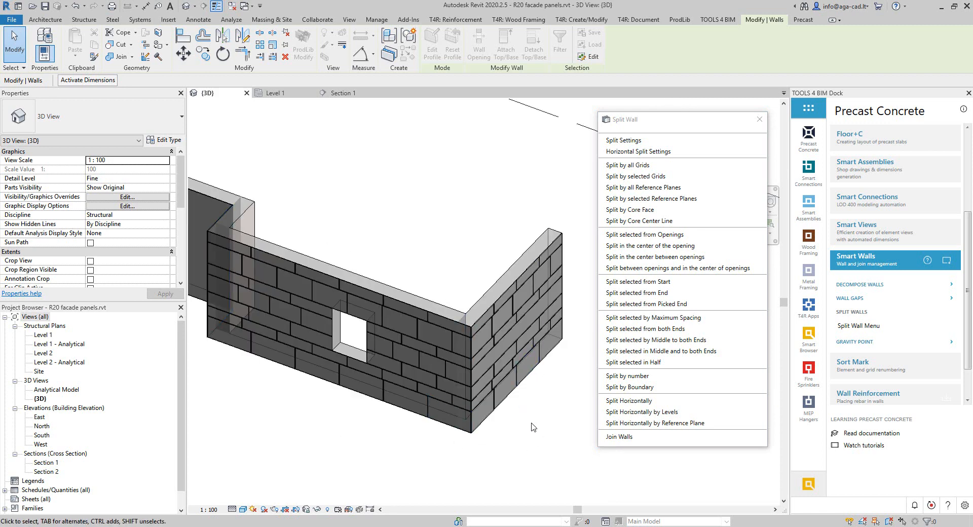
pyautogui.keyDown('shift'); pyautogui.moveTo(533, 427); pyautogui.dragTo(519, 425, button='middle'); pyautogui.keyUp('shift')
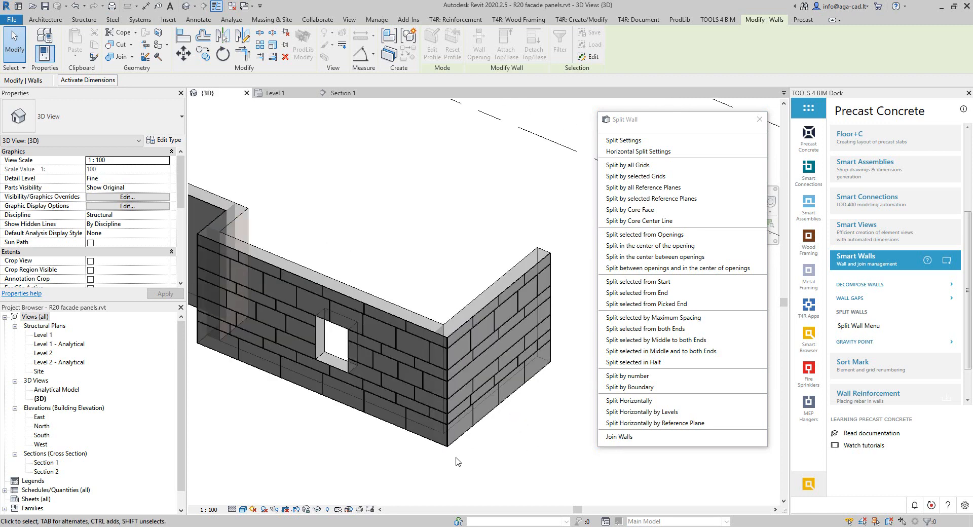
pyautogui.scroll(4, 457, 461)
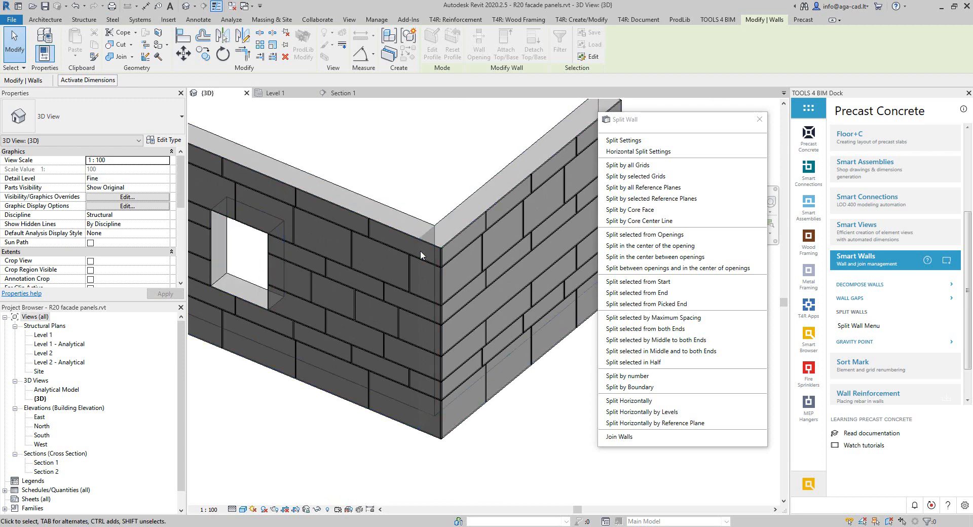
pyautogui.press('Escape')
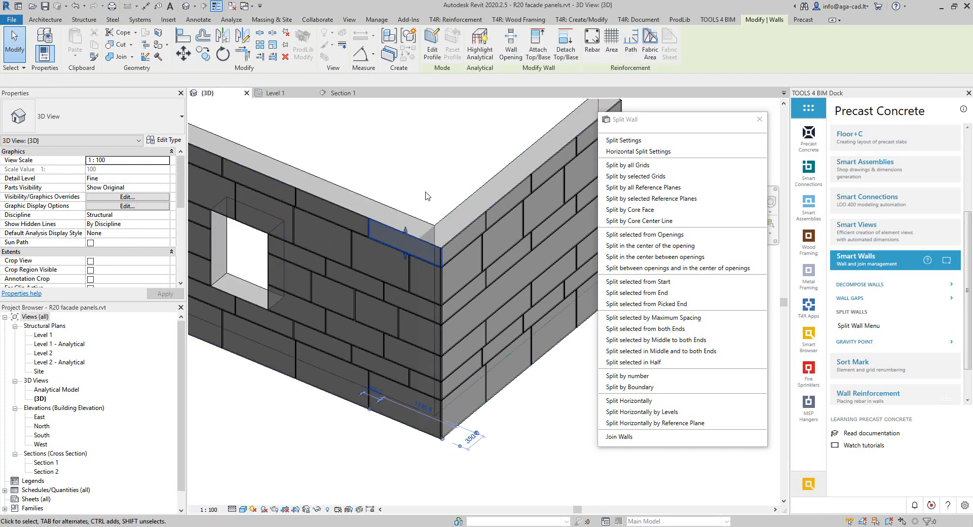
pyautogui.moveTo(419, 379); pyautogui.dragTo(415, 433)
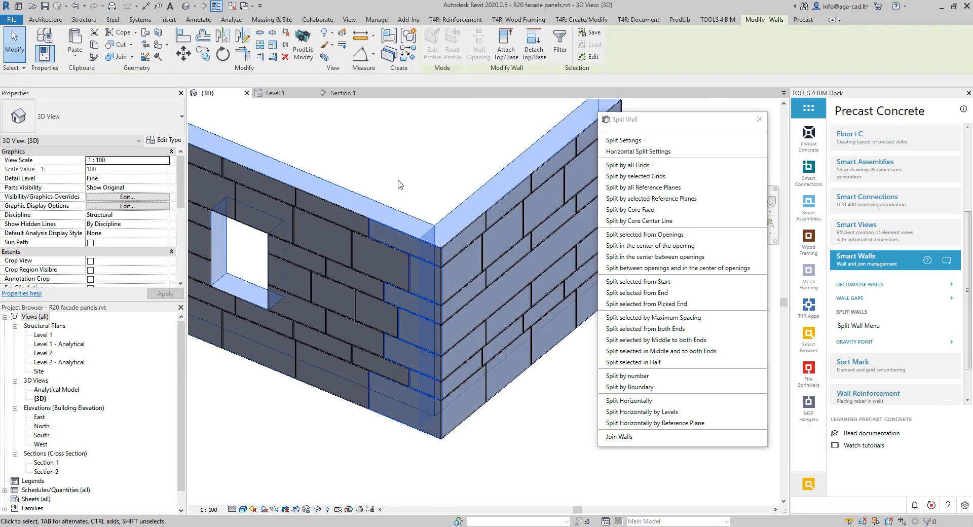
pyautogui.keyDown('shift'); pyautogui.moveTo(436, 171); pyautogui.dragTo(427, 224); pyautogui.keyUp('shift')
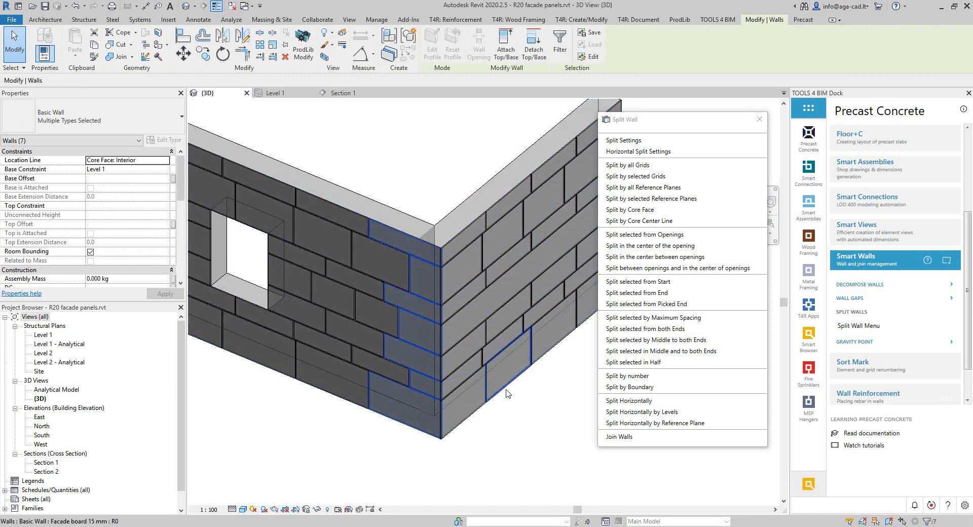
# - Close the Split Wall window and float the Smart Connections tools over the 3D view
pyautogui.click(759, 119)
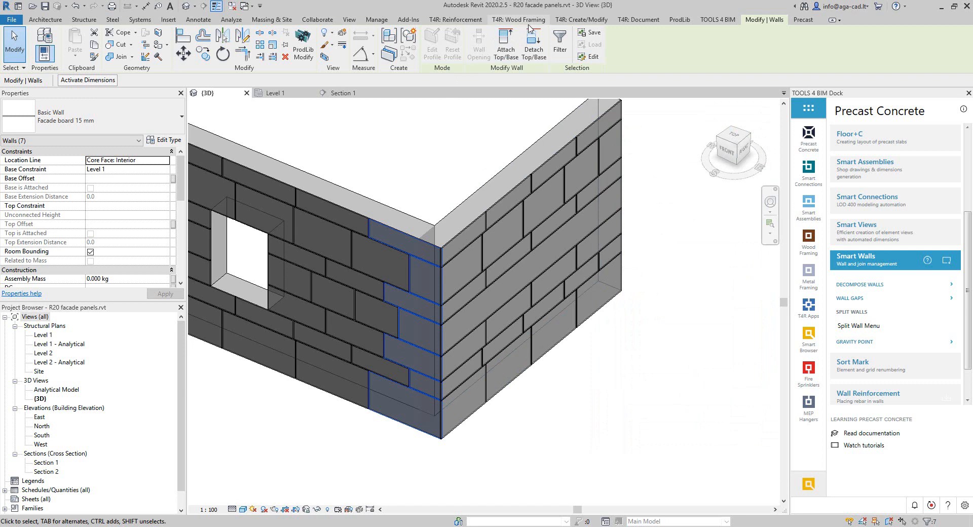
pyautogui.click(582, 22)
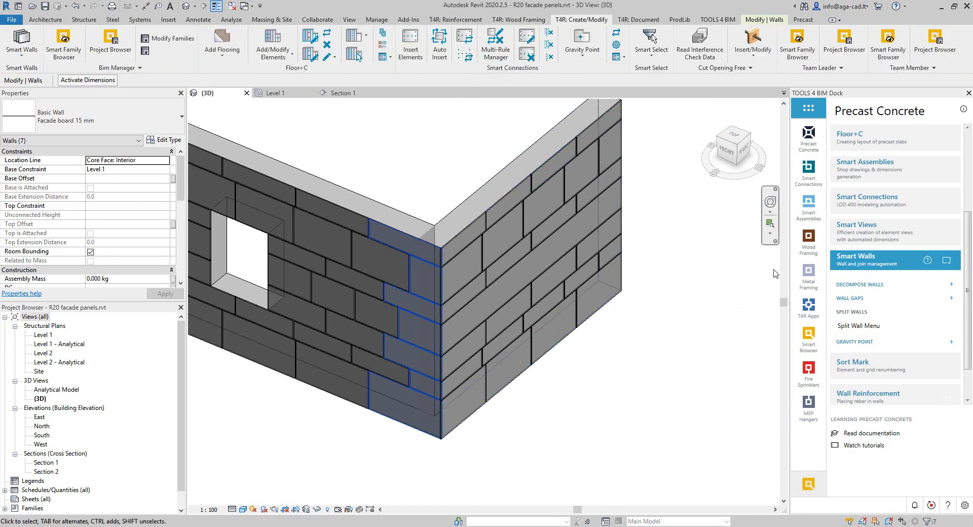
pyautogui.moveTo(512, 72); pyautogui.dragTo(415, 165)
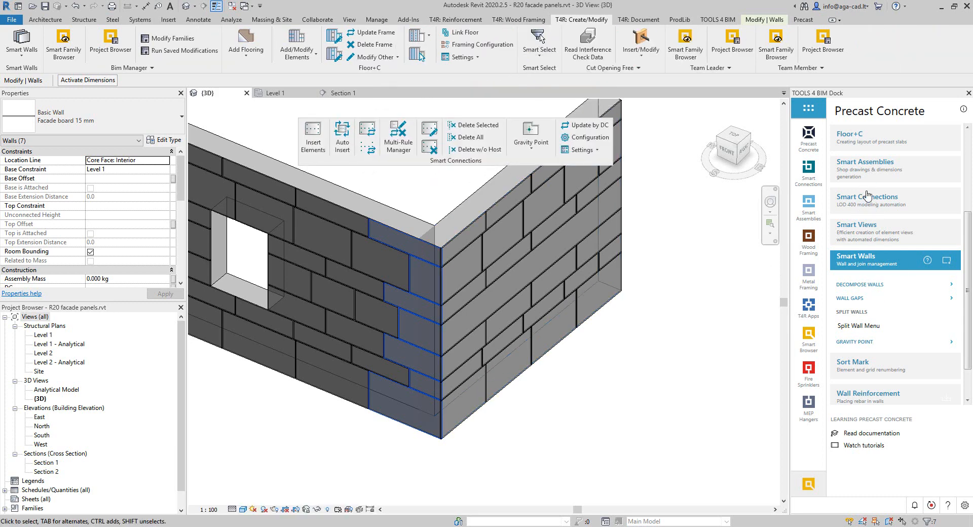
# - Insert Smart Connections details into the selected corner panels using the "corner cut end" configuration
pyautogui.click(870, 260)
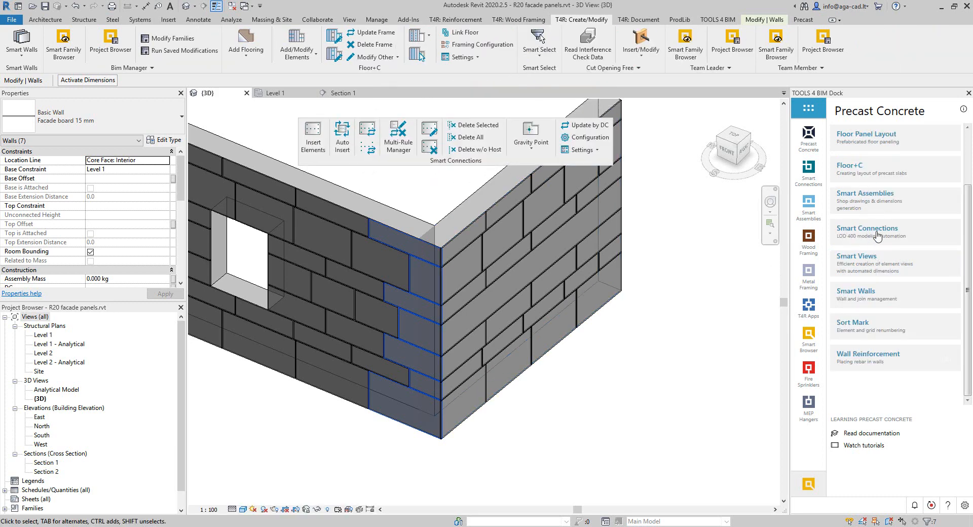
pyautogui.click(877, 236)
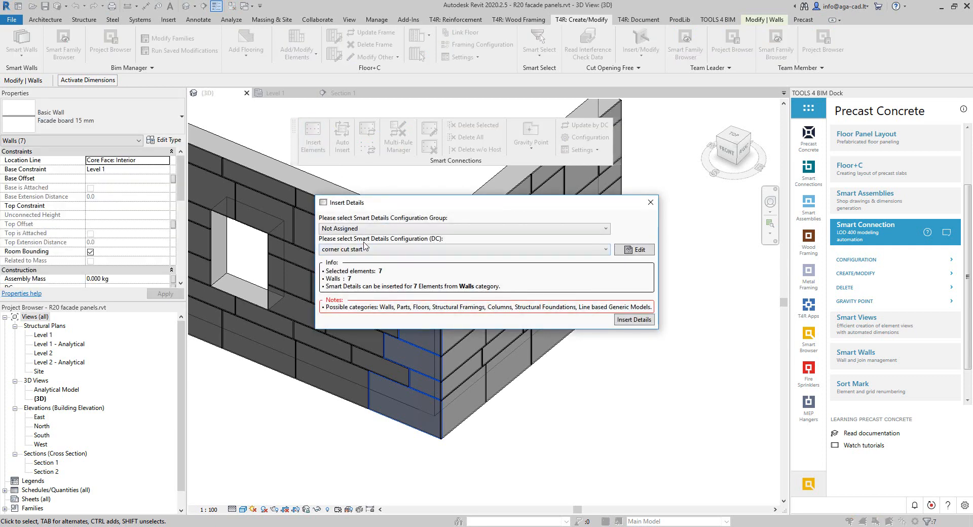
pyautogui.click(370, 250)
pyautogui.click(381, 274)
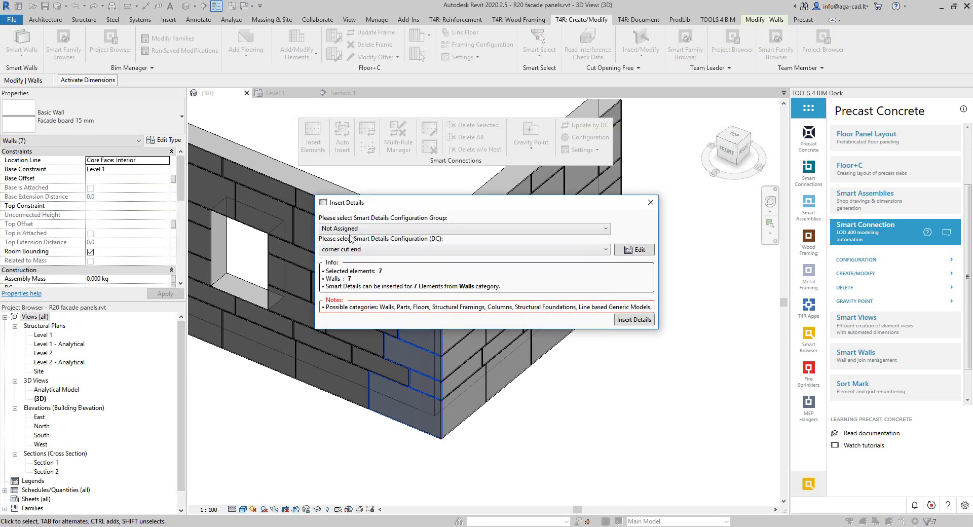
pyautogui.click(622, 321)
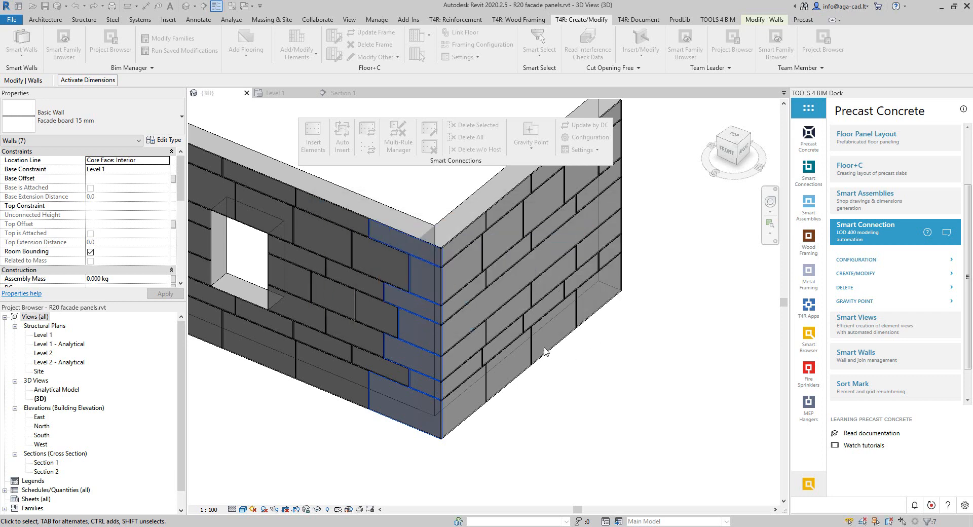
# - Temporarily isolate the topmost corner panel of the window wall and examine its cut end up close
pyautogui.click(534, 440)
pyautogui.scroll(8, 420, 275)
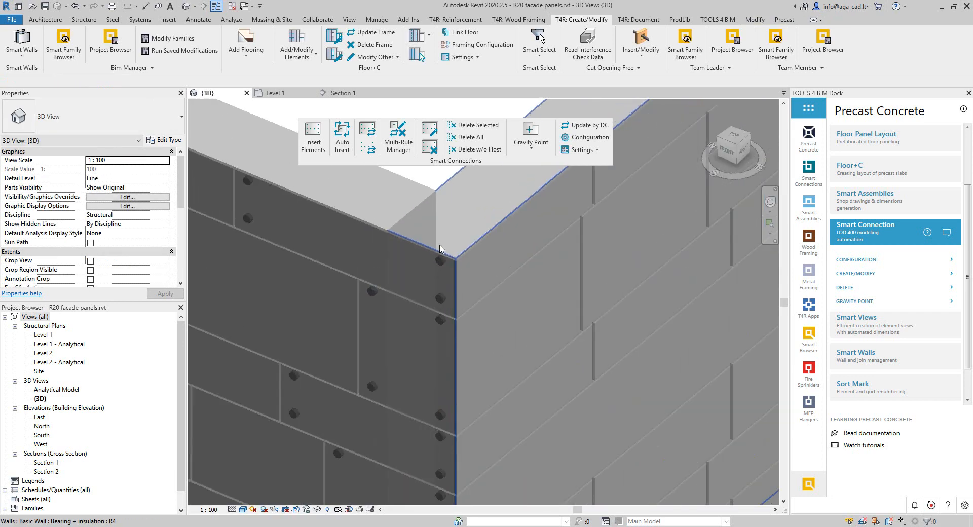
pyautogui.scroll(5, 472, 293)
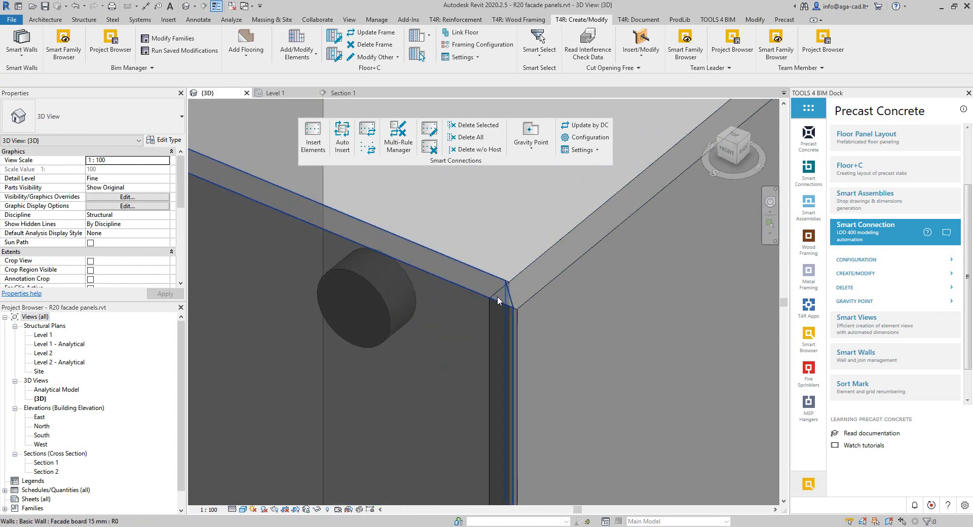
pyautogui.click(472, 287)
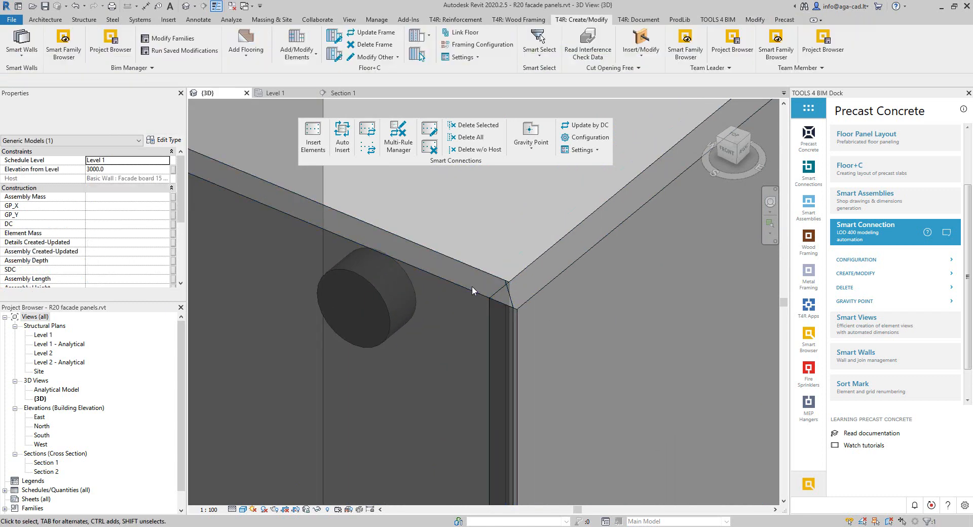
pyautogui.scroll(-8, 573, 245)
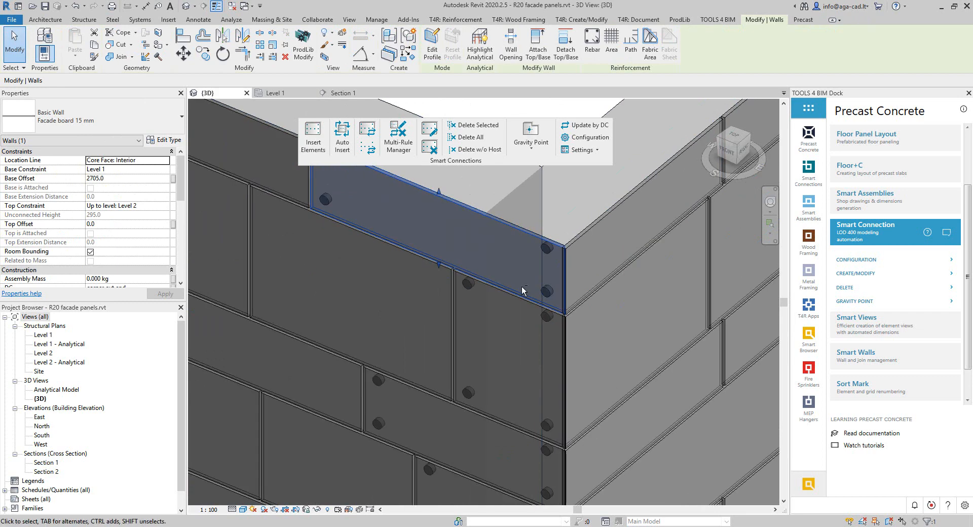
pyautogui.keyDown('shift'); pyautogui.moveTo(522, 287); pyautogui.dragTo(539, 317, button='middle'); pyautogui.keyUp('shift')
pyautogui.press('h')
pyautogui.press('i')
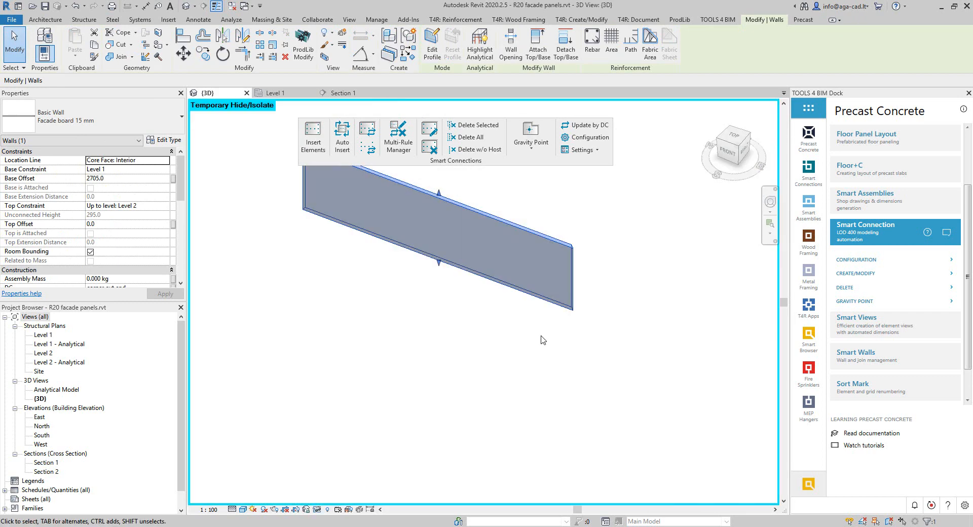
pyautogui.scroll(3, 598, 246)
pyautogui.keyDown('shift'); pyautogui.moveTo(586, 237); pyautogui.dragTo(607, 286, button='middle'); pyautogui.keyUp('shift')
pyautogui.scroll(-2, 603, 268)
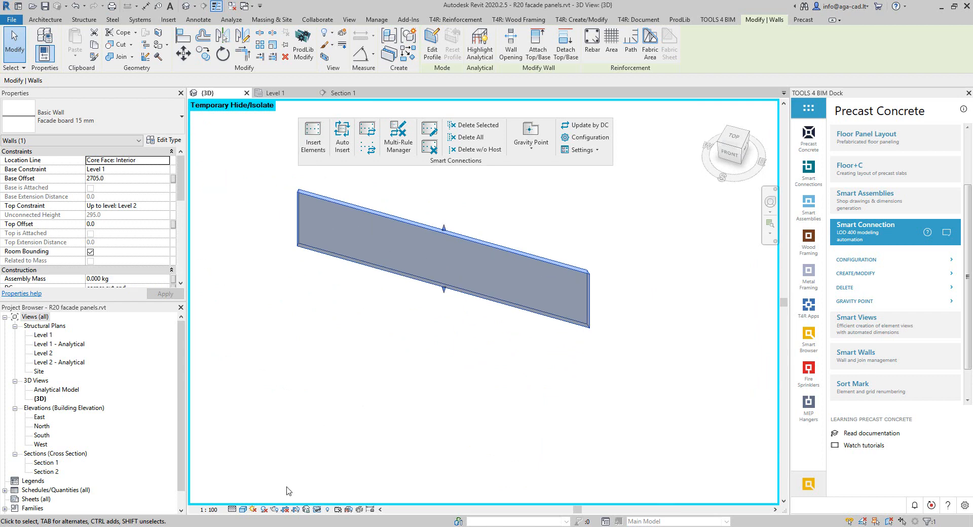
# - Reset the temporary isolation and inspect a connection point inserted in the topmost corner panel, leaving nothing selected
pyautogui.click(317, 509)
pyautogui.click(357, 497)
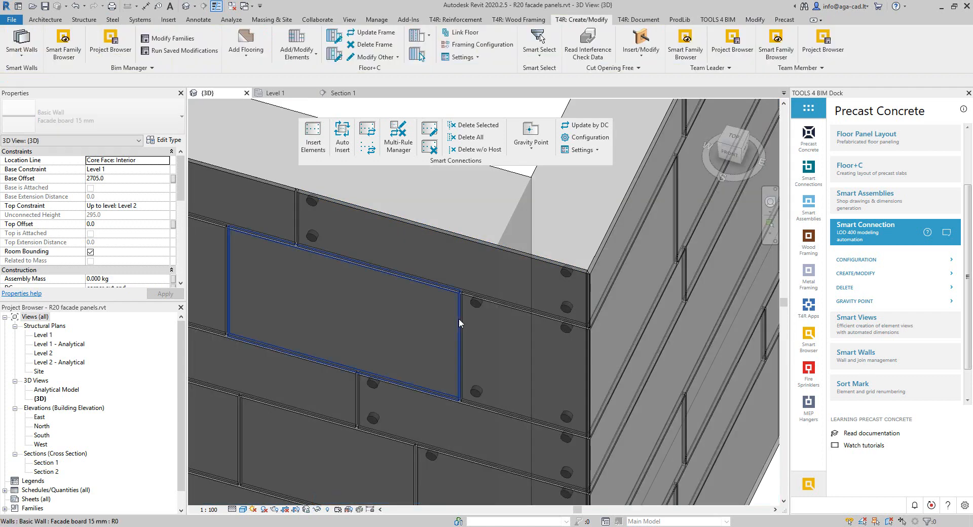
pyautogui.click(566, 306)
pyautogui.keyDown('shift'); pyautogui.moveTo(566, 306); pyautogui.dragTo(526, 242, button='middle'); pyautogui.keyUp('shift')
pyautogui.scroll(-5, 442, 247)
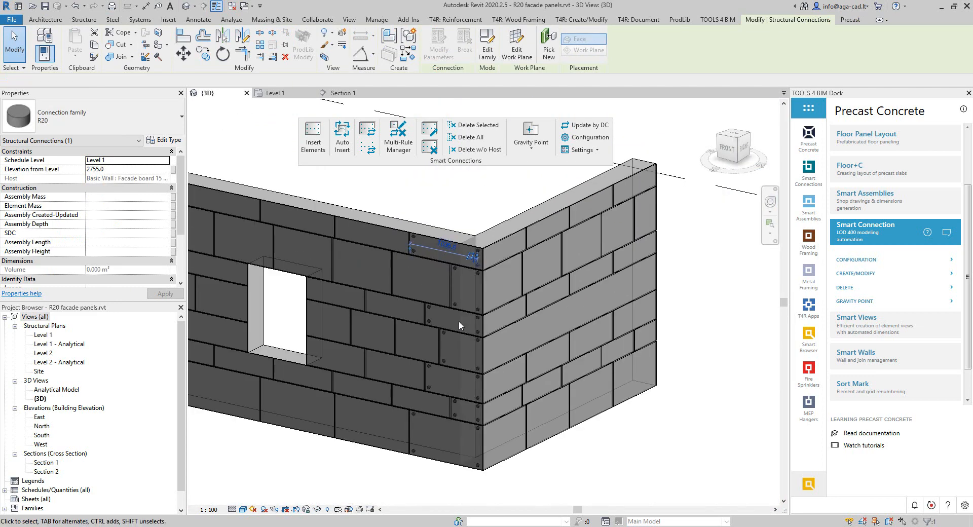
pyautogui.press('Escape')
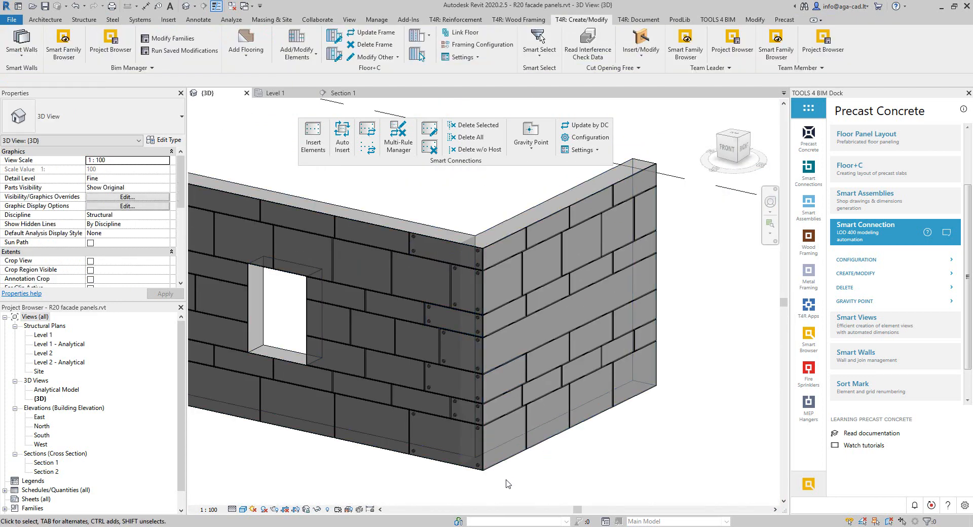
pyautogui.moveTo(506, 481); pyautogui.dragTo(502, 241)
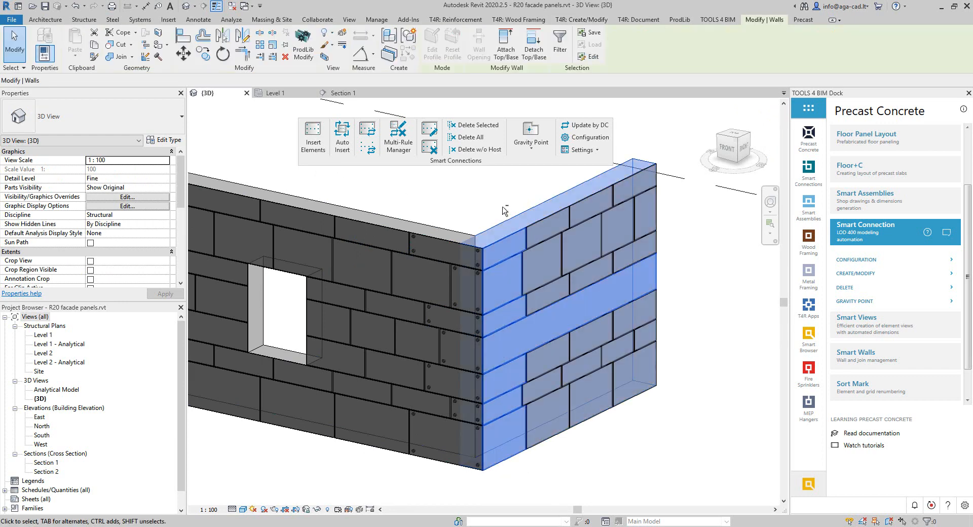
pyautogui.moveTo(502, 203); pyautogui.dragTo(495, 230)
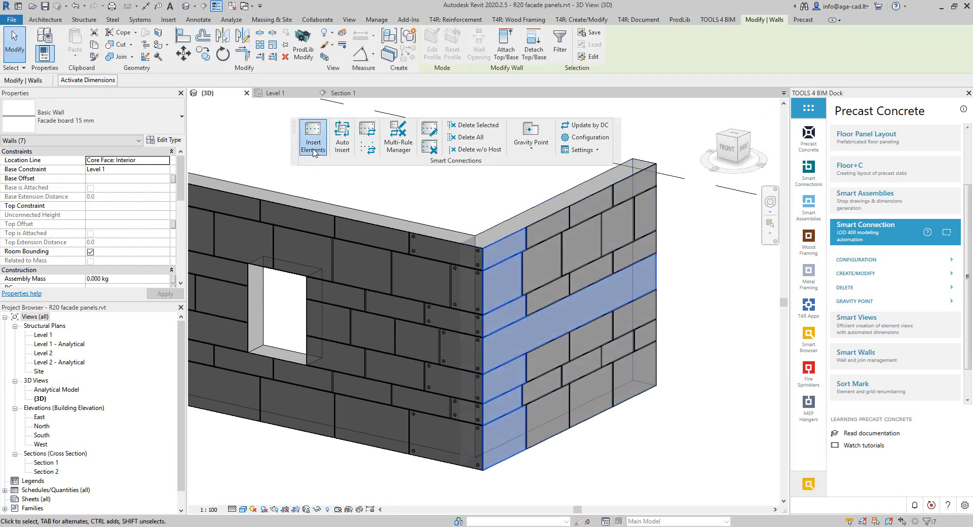
pyautogui.click(654, 204)
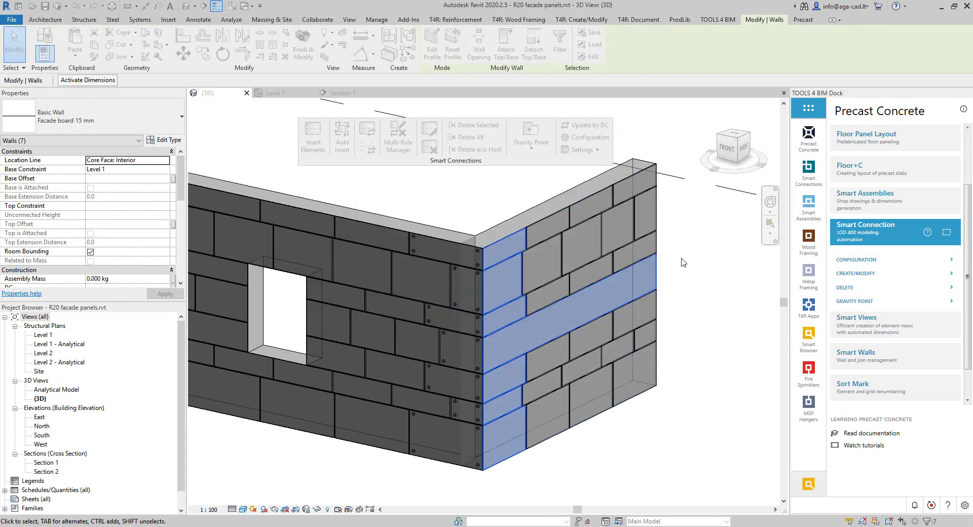
# - Split the long undivided facade board on the side wall into panels from its end with Smart Walls
pyautogui.click(654, 276)
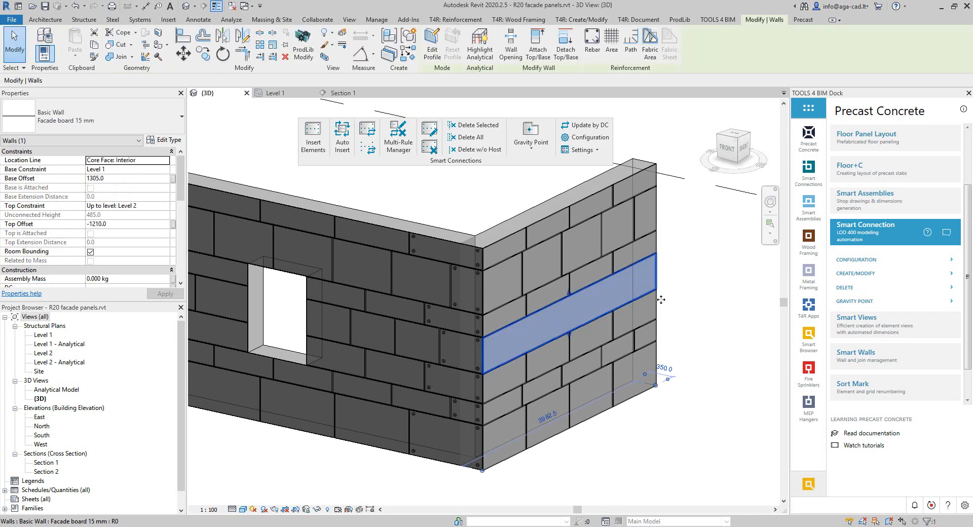
pyautogui.click(861, 355)
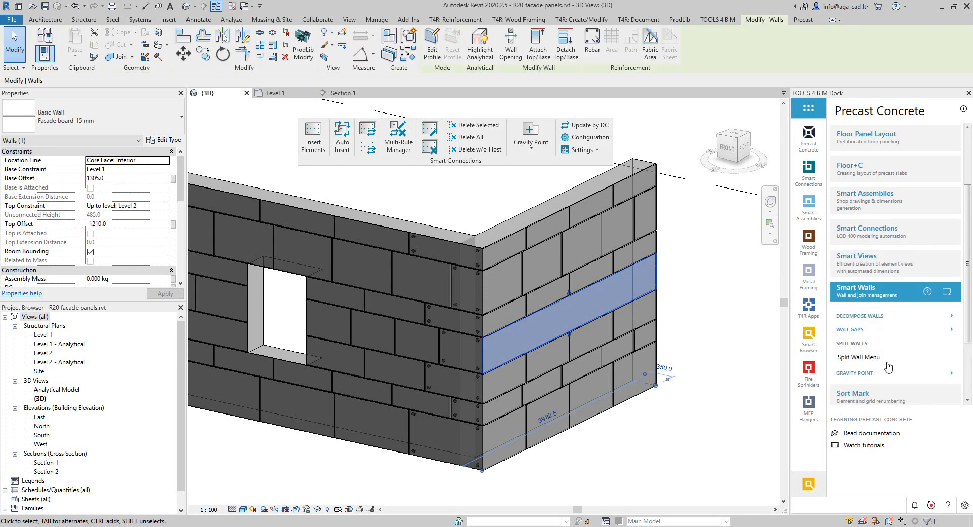
pyautogui.click(865, 356)
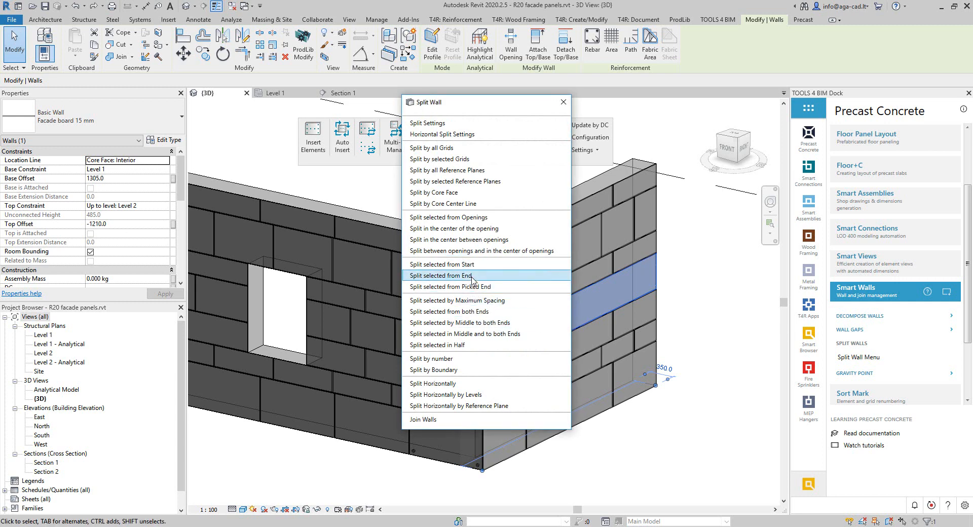
pyautogui.click(730, 278)
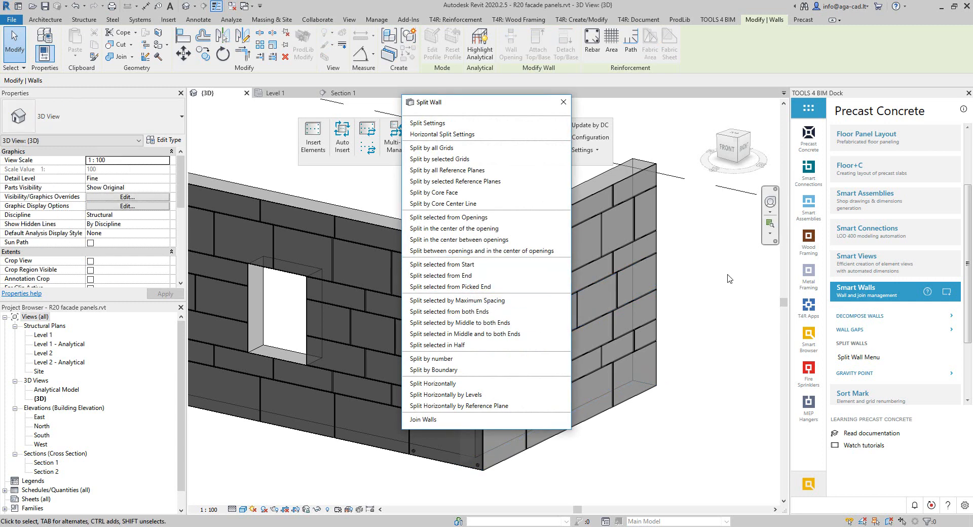
pyautogui.click(563, 102)
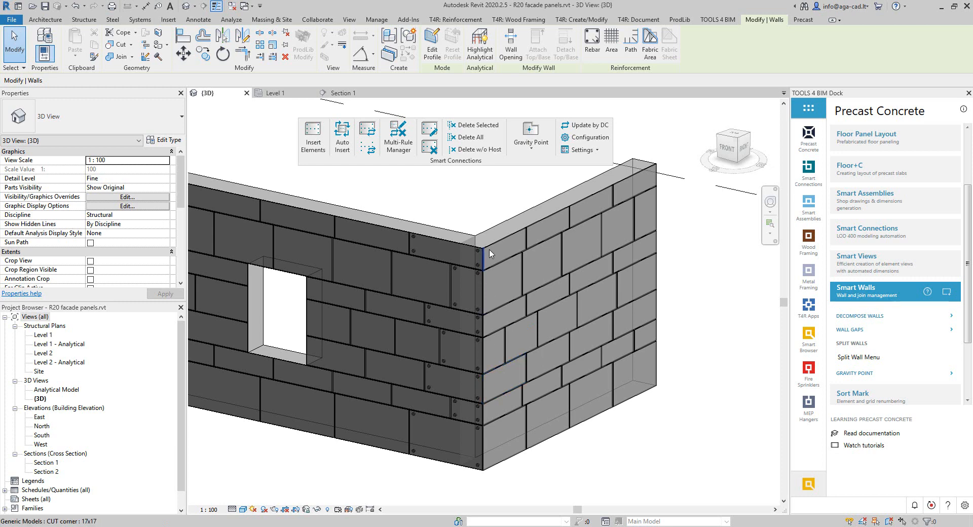
# - Insert Smart Connections details into the side wall's seven corner panels using the "corner cut start" configuration
pyautogui.click(490, 474)
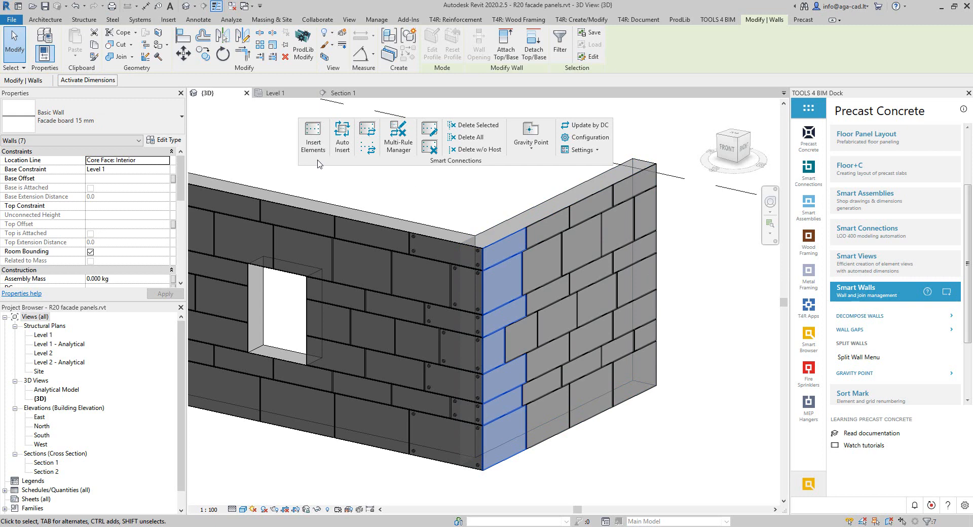
pyautogui.click(313, 138)
pyautogui.click(406, 250)
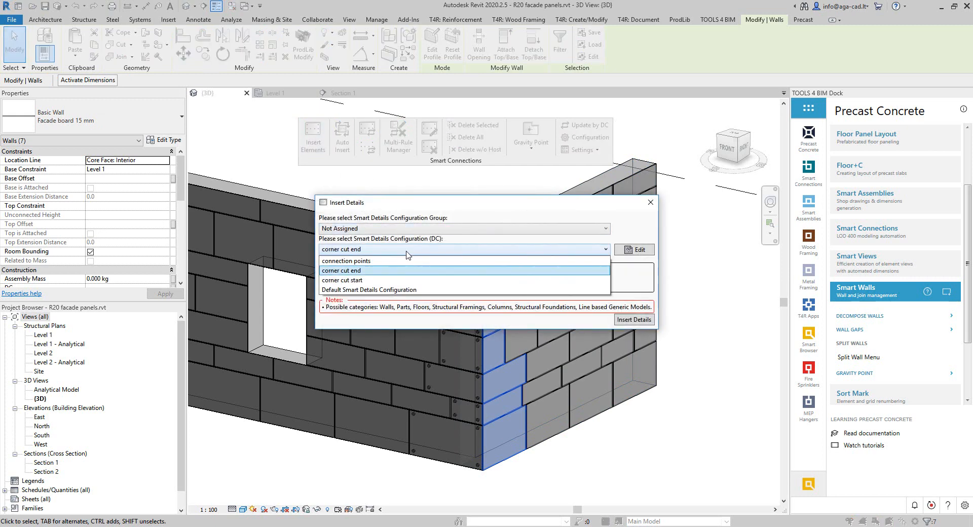
pyautogui.click(393, 280)
pyautogui.click(634, 320)
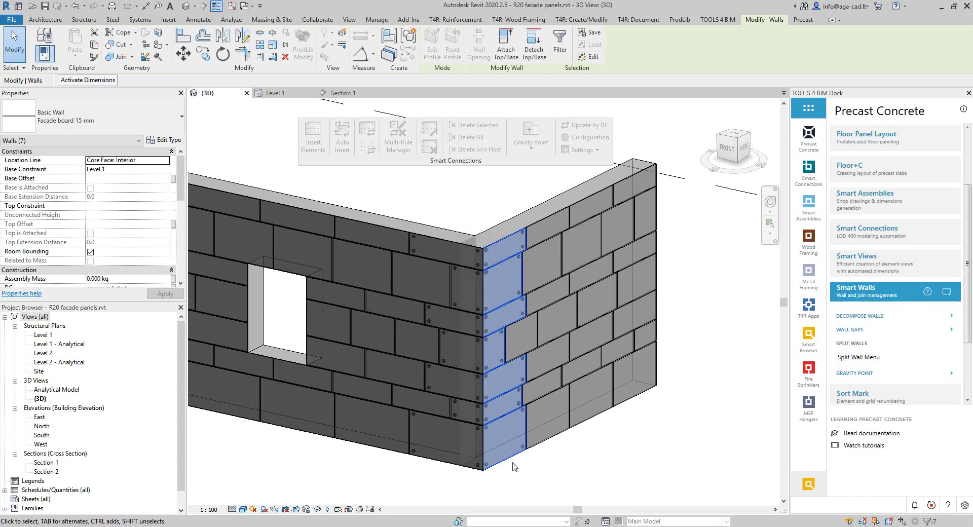
# - Examine how the cut panels of the two walls meet at the top of the outer corner
pyautogui.scroll(3, 481, 244)
pyautogui.scroll(5, 481, 243)
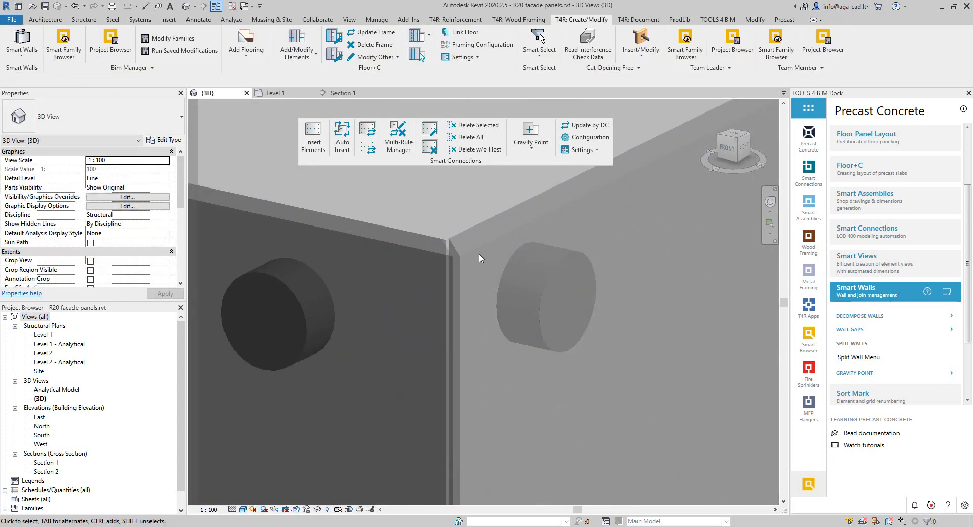
pyautogui.click(483, 245)
pyautogui.keyDown('shift'); pyautogui.moveTo(483, 245); pyautogui.dragTo(294, 376, button='middle'); pyautogui.keyUp('shift')
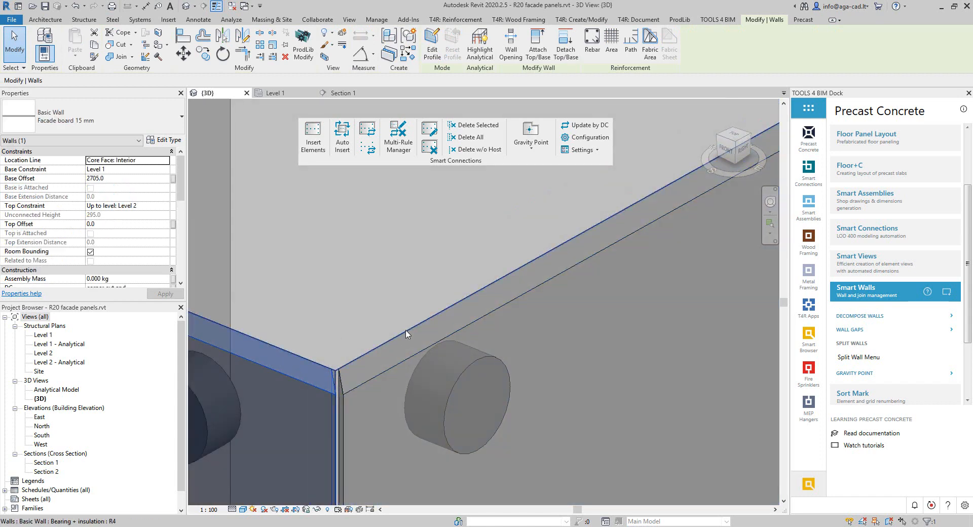
pyautogui.scroll(-5, 478, 289)
pyautogui.scroll(-5, 502, 278)
pyautogui.press('Escape')
# - Select the remaining facade panels of both walls, leaving out the bearing walls and the already cut corner panels
pyautogui.keyDown('shift'); pyautogui.moveTo(599, 423); pyautogui.dragTo(668, 445, button='middle'); pyautogui.keyUp('shift')
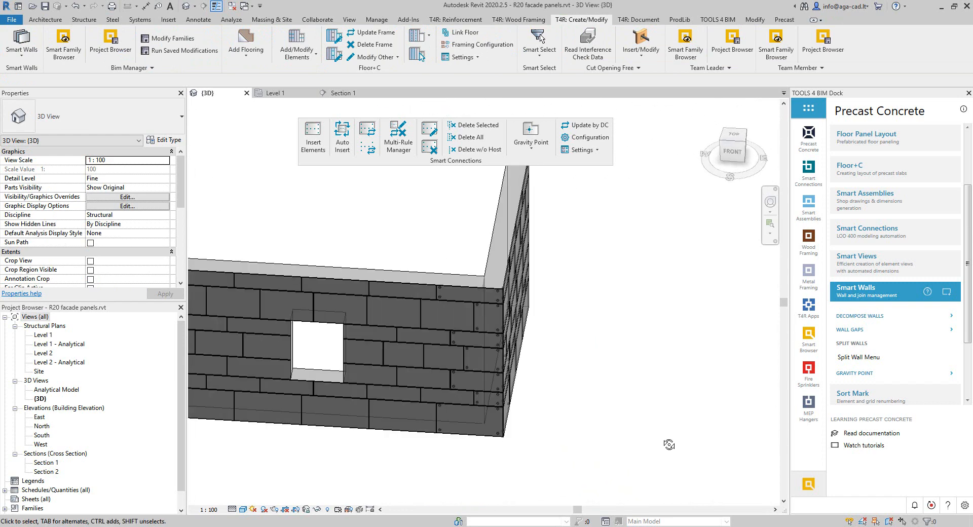
pyautogui.scroll(-1, 668, 444)
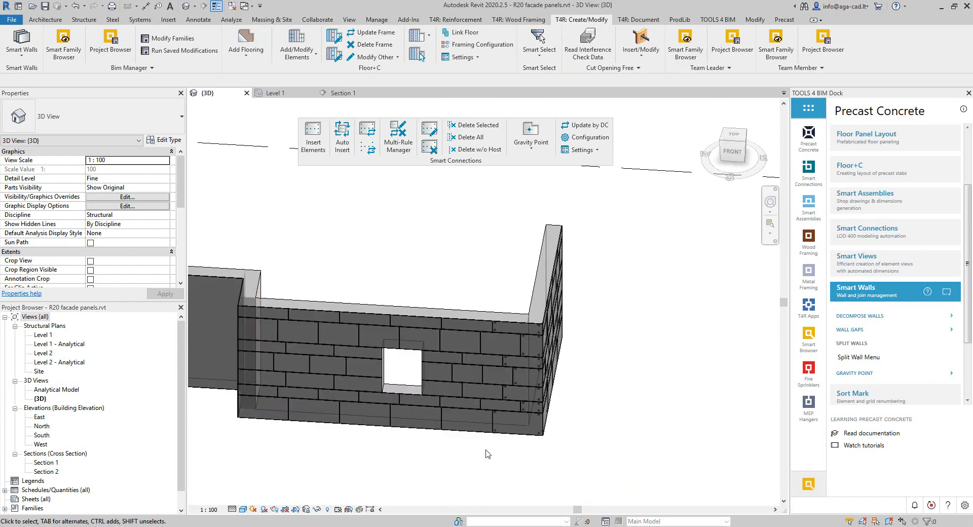
pyautogui.moveTo(486, 449); pyautogui.dragTo(302, 342)
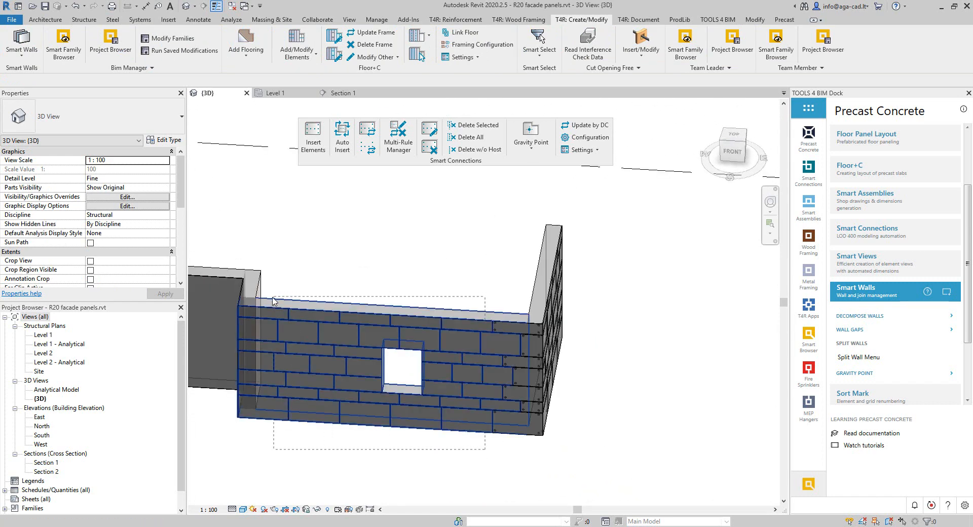
pyautogui.moveTo(272, 301); pyautogui.dragTo(273, 301)
pyautogui.scroll(3, 427, 234)
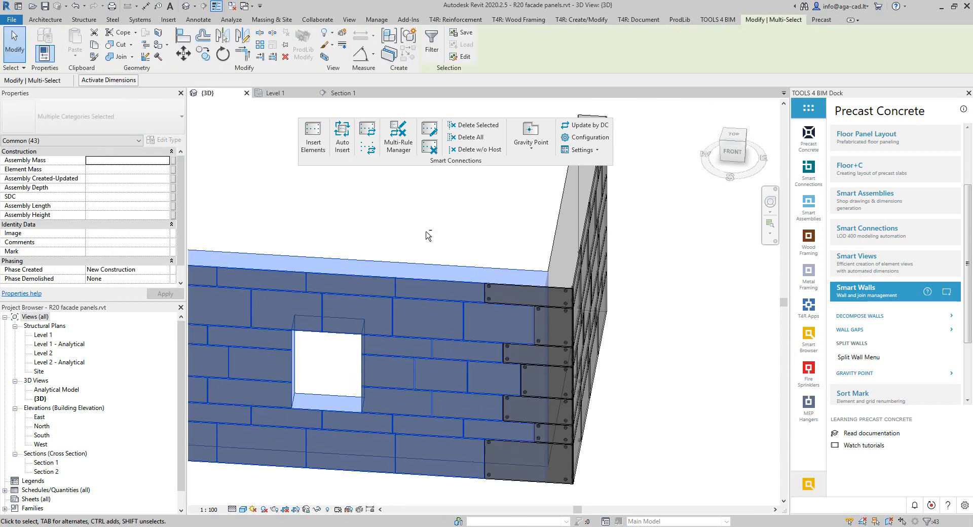
pyautogui.keyDown('shift'); pyautogui.click(429, 270); pyautogui.keyUp('shift')
pyautogui.keyDown('shift'); pyautogui.moveTo(440, 278); pyautogui.dragTo(472, 336, button='middle'); pyautogui.keyUp('shift')
pyautogui.keyDown('ctrl'); pyautogui.moveTo(575, 460); pyautogui.dragTo(444, 304); pyautogui.keyUp('ctrl')
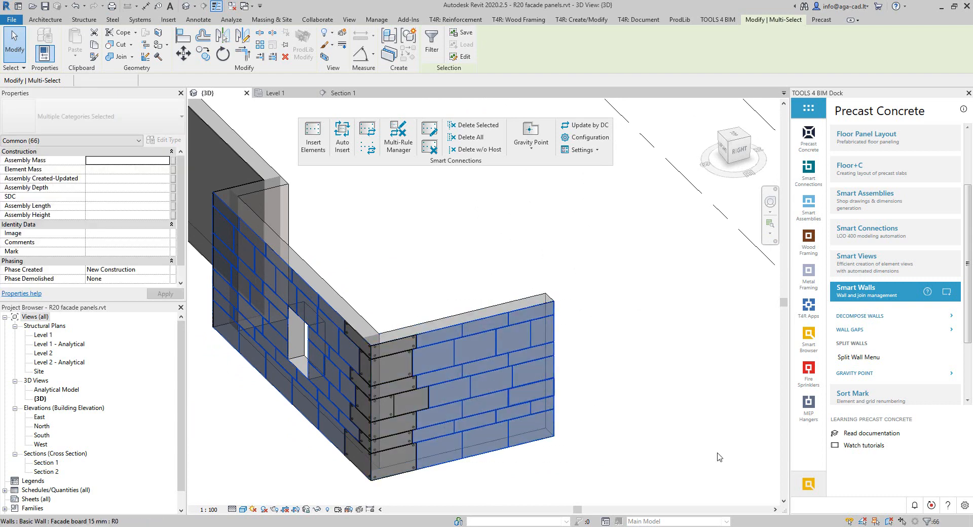
pyautogui.keyDown('shift'); pyautogui.moveTo(678, 425); pyautogui.dragTo(660, 440, button='middle'); pyautogui.keyUp('shift')
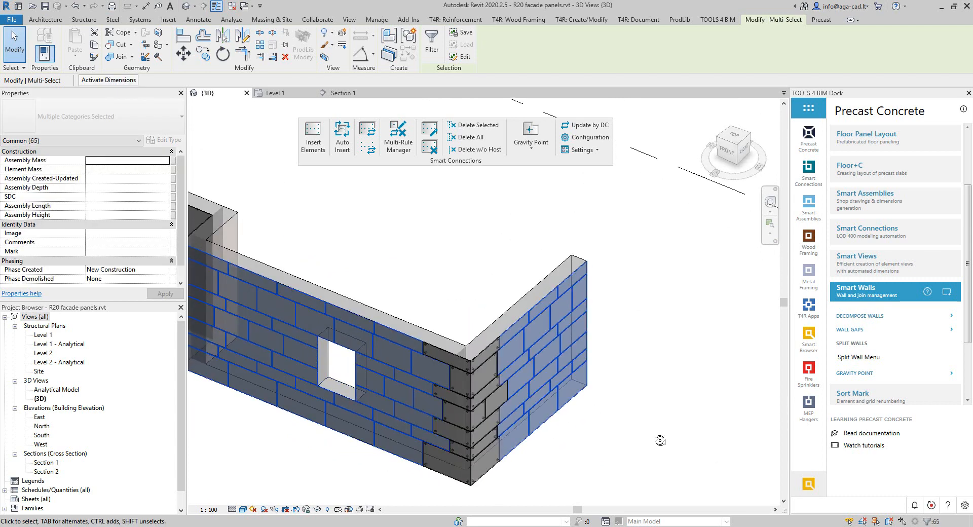
# - Insert Smart Connections details into the selected facade panels using the "connection points" configuration
pyautogui.click(326, 154)
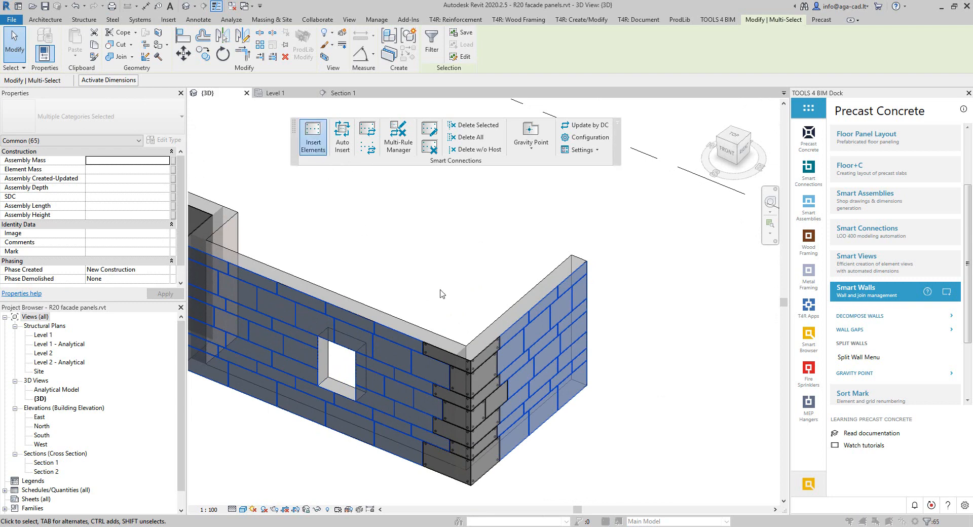
pyautogui.click(369, 249)
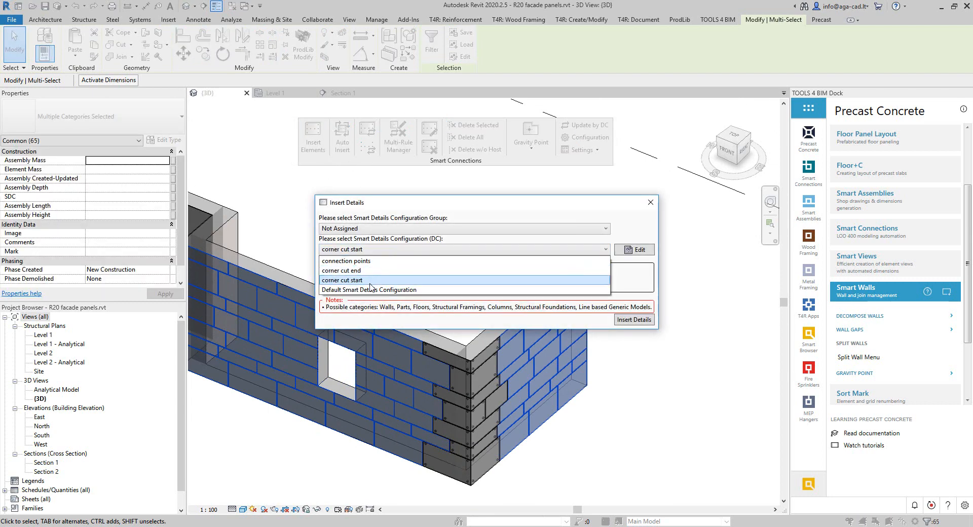
pyautogui.click(370, 260)
pyautogui.click(633, 320)
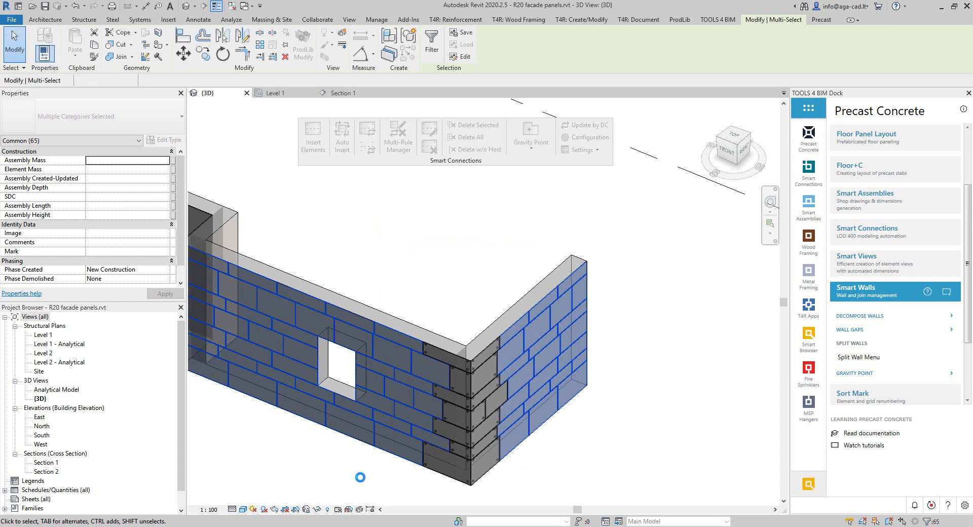
# - Inspect the connection points inserted in the facade panels around and below the window opening
pyautogui.click(342, 466)
pyautogui.scroll(5, 259, 393)
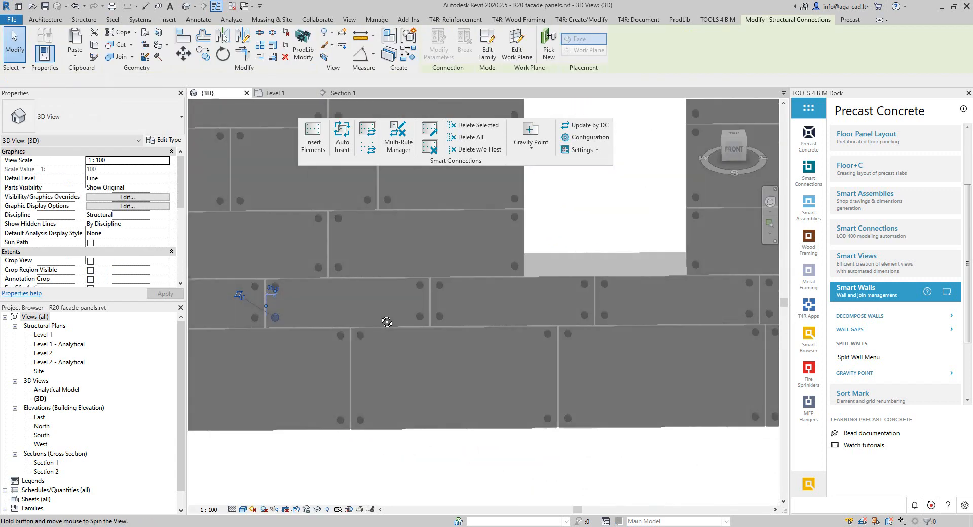
pyautogui.click(393, 320)
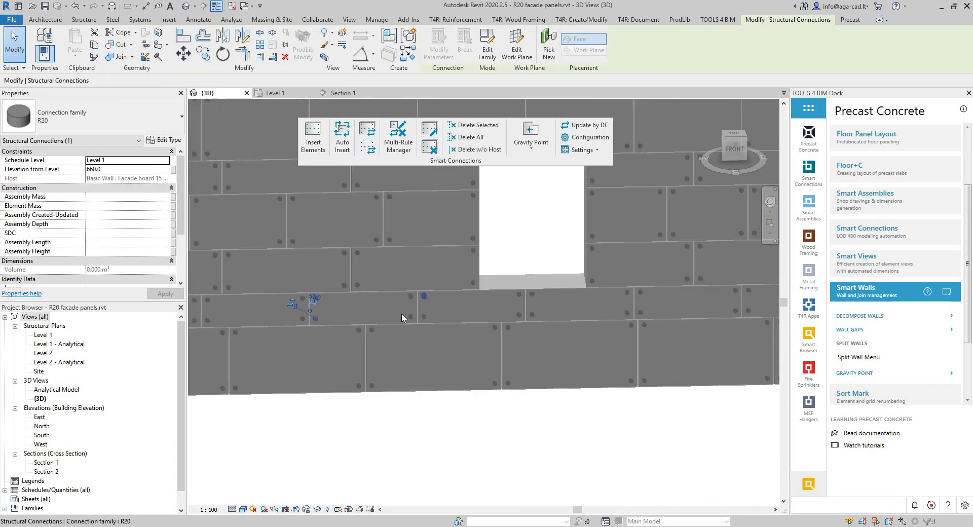
pyautogui.press('Escape')
pyautogui.keyDown('shift'); pyautogui.moveTo(429, 357); pyautogui.dragTo(476, 413, button='middle'); pyautogui.keyUp('shift')
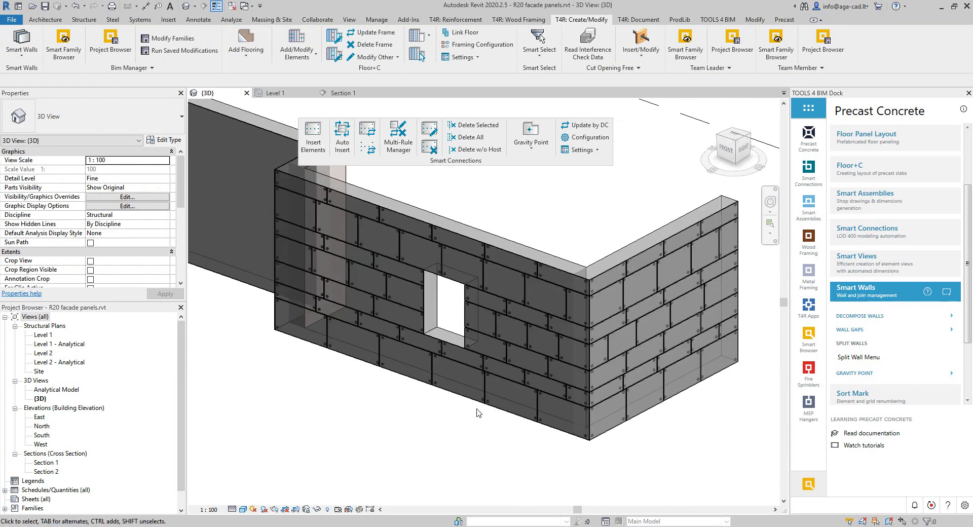
# - Select all instances of the "Facade board 15 mm" wall type in the entire project, starting from one facade panel
pyautogui.moveTo(523, 450); pyautogui.dragTo(483, 451, button='middle')
pyautogui.moveTo(428, 423)
pyautogui.keyDown('shift'); pyautogui.mouseDown(button='middle')
pyautogui.moveTo(441, 441)
pyautogui.moveTo(436, 435)
pyautogui.mouseUp(button='middle'); pyautogui.keyUp('shift')
pyautogui.moveTo(700, 442); pyautogui.dragTo(260, 190)
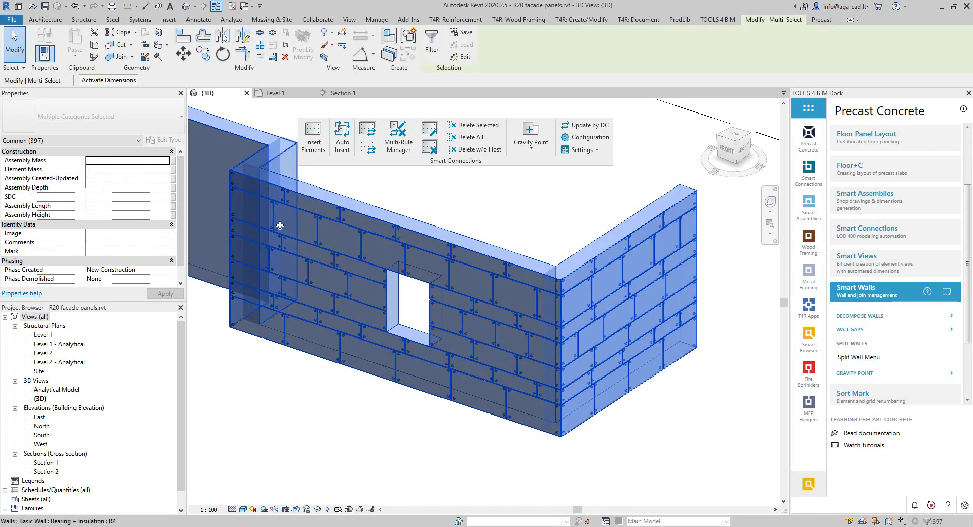
pyautogui.click(330, 249)
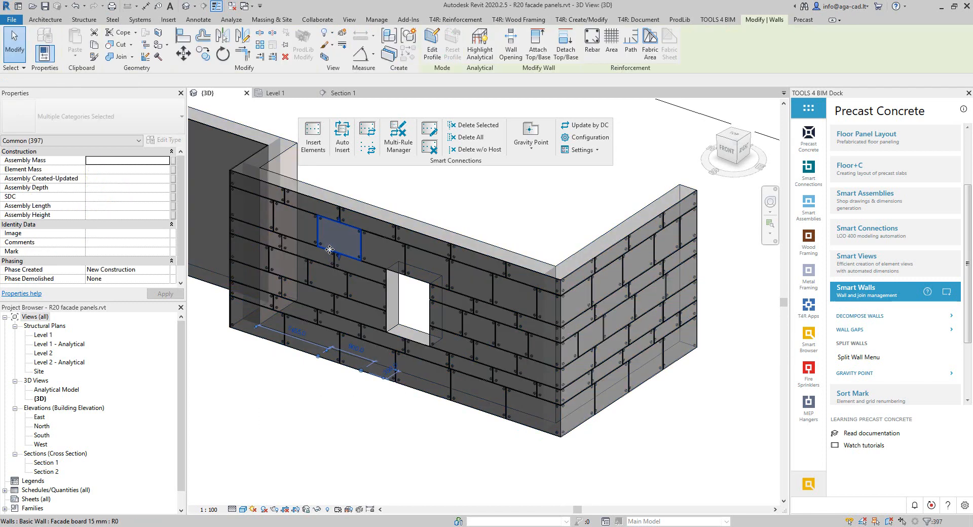
pyautogui.rightClick(330, 249)
pyautogui.moveTo(441, 391)
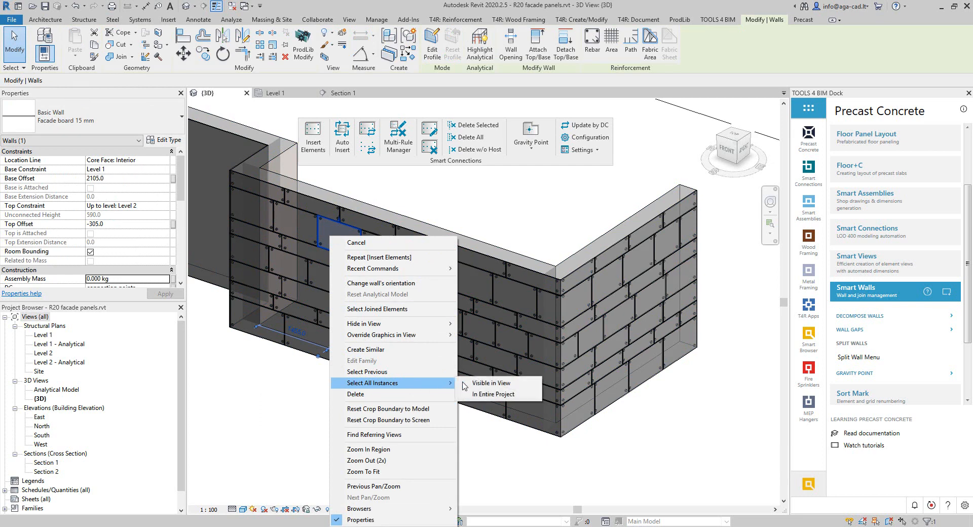
pyautogui.click(486, 395)
pyautogui.keyDown('shift'); pyautogui.moveTo(456, 365); pyautogui.dragTo(548, 352, button='middle'); pyautogui.keyUp('shift')
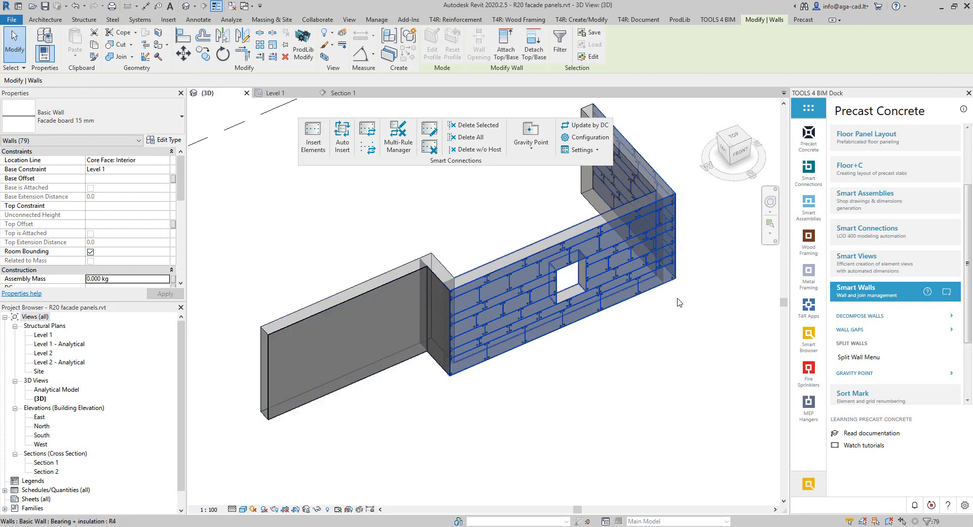
pyautogui.moveTo(643, 302)
pyautogui.keyDown('shift'); pyautogui.mouseDown(button='middle')
pyautogui.moveTo(519, 355)
pyautogui.moveTo(535, 314)
pyautogui.mouseUp(button='middle'); pyautogui.keyUp('shift')
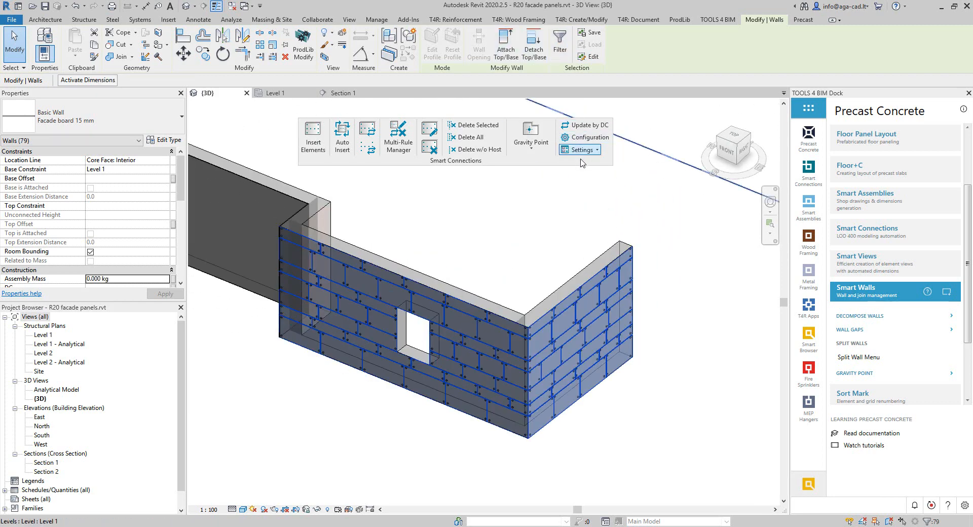
pyautogui.click(617, 127)
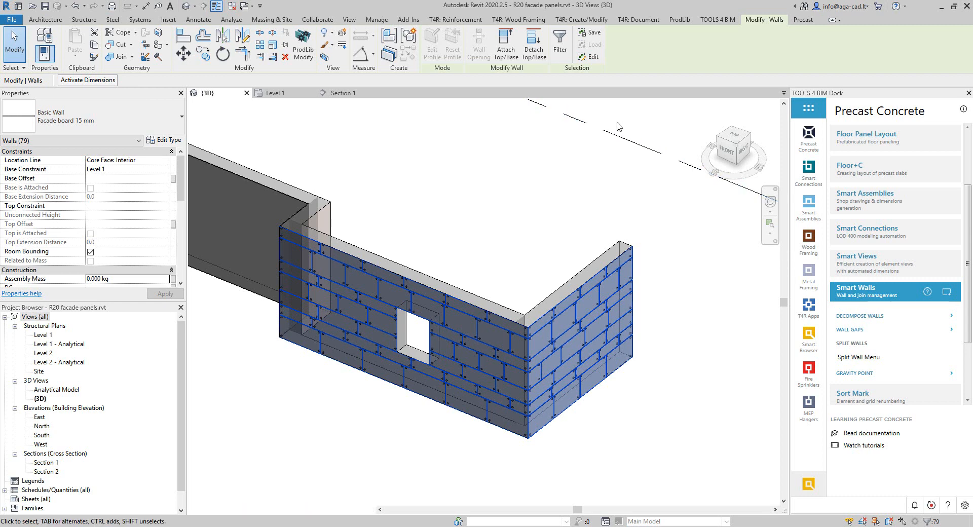
# - Start Sort Mark element numbering for the selected facade panels, with Mark as the parameter that receives the calculated values
pyautogui.click(637, 19)
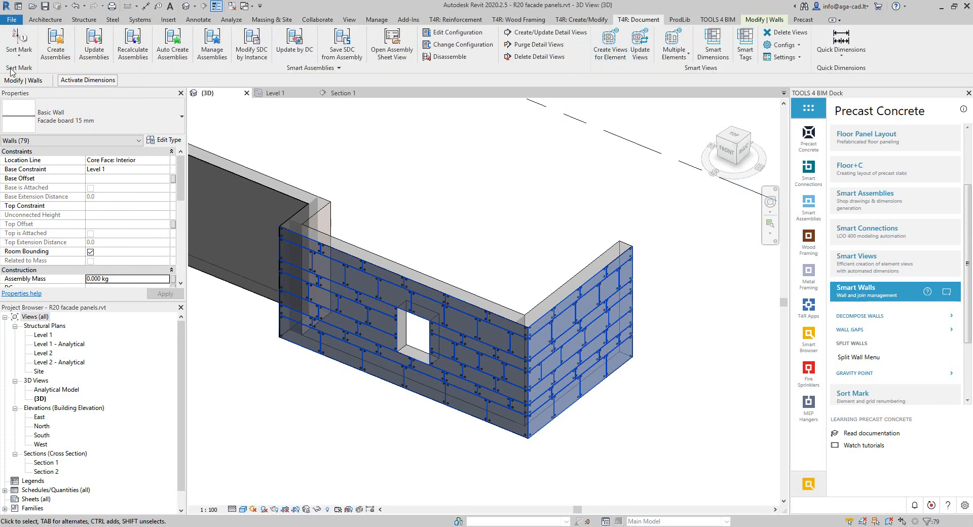
pyautogui.moveTo(151, 131); pyautogui.dragTo(382, 182)
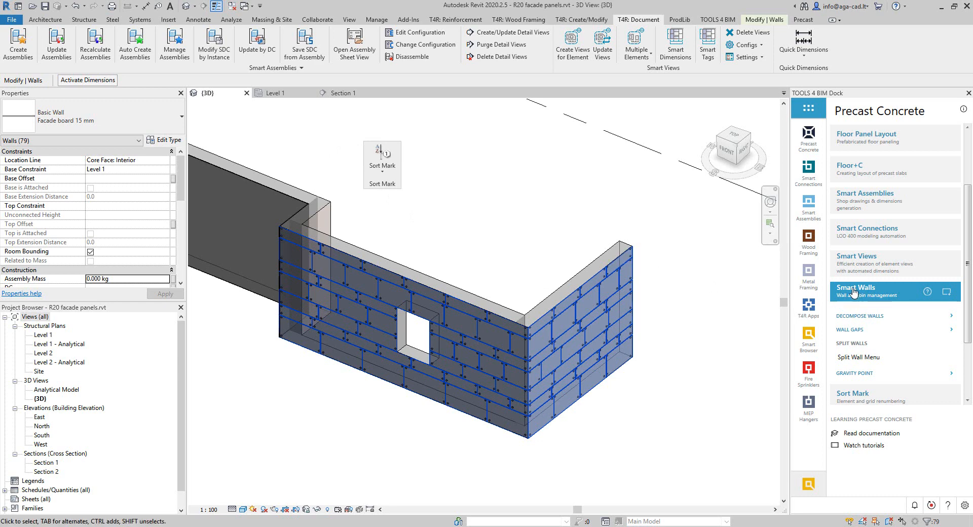
pyautogui.click(381, 170)
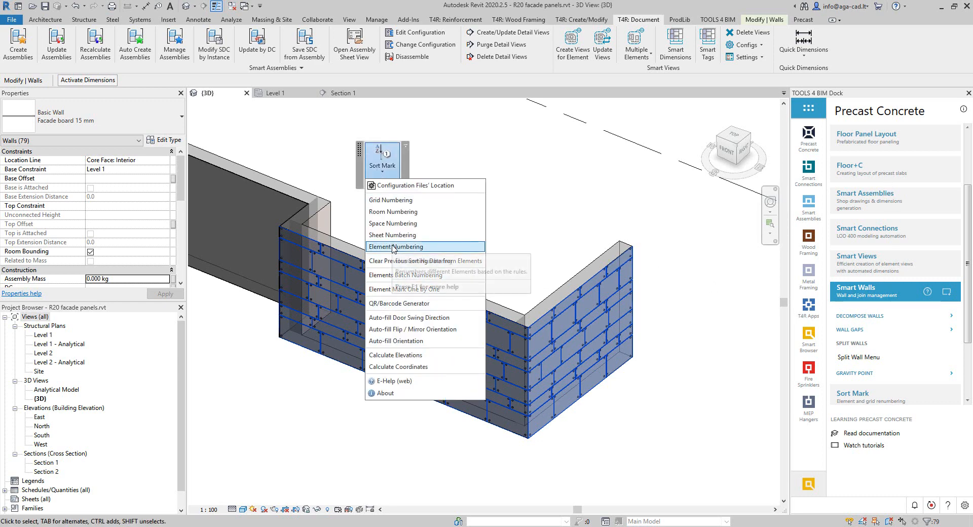
pyautogui.click(559, 248)
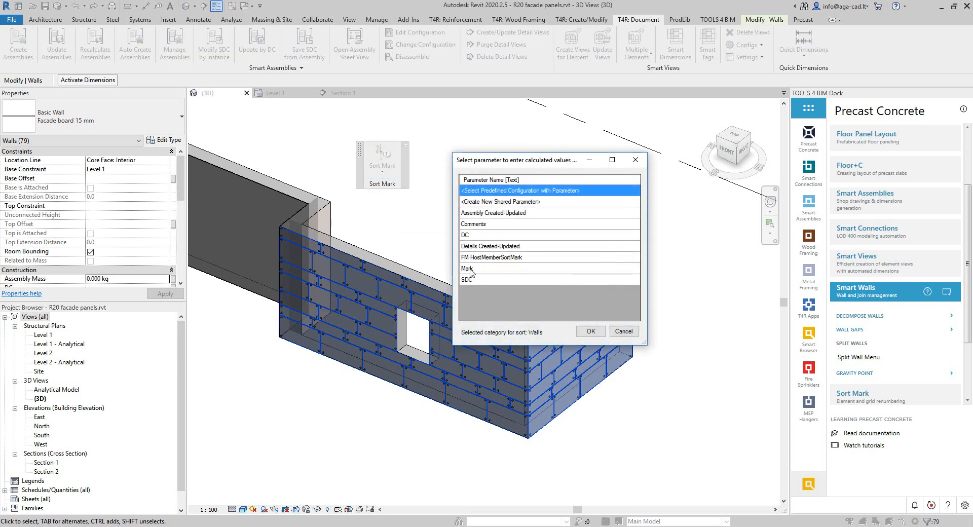
pyautogui.click(496, 270)
pyautogui.click(598, 334)
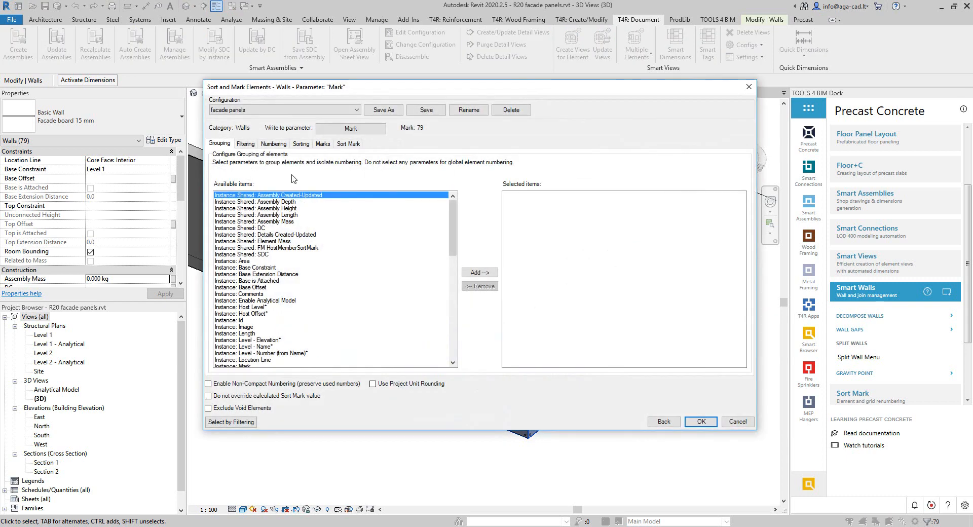
# - Check the mark composition of the "facade panels" configuration, then number the selected panels with it and accept the duplicate marks
pyautogui.click(324, 146)
pyautogui.click(355, 145)
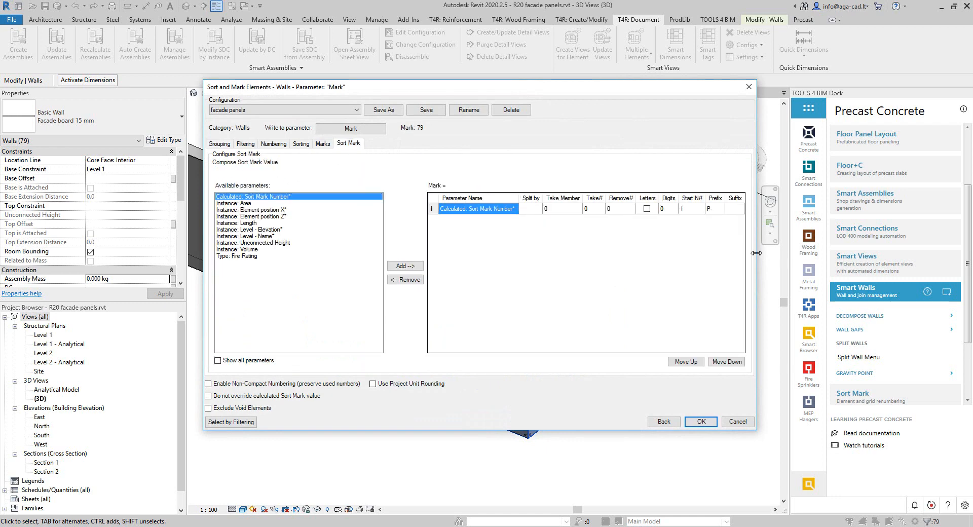
pyautogui.click(700, 423)
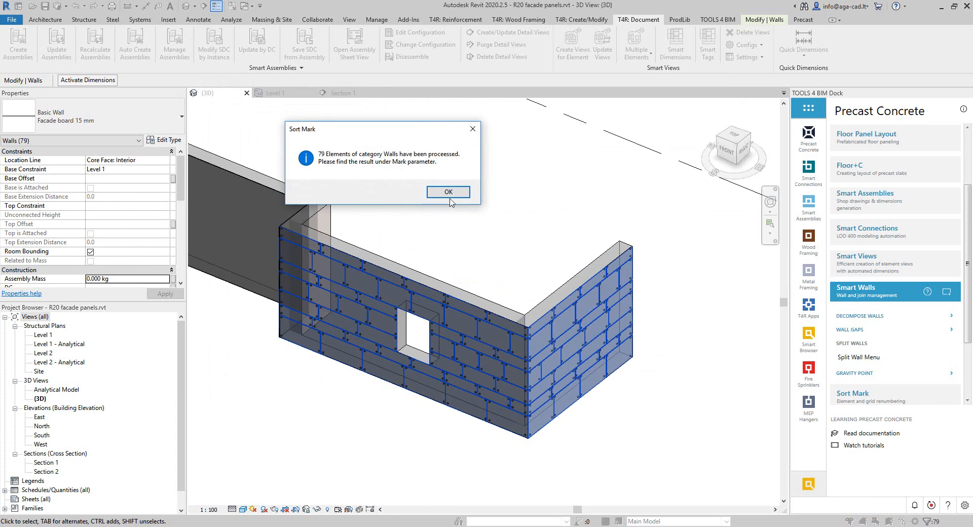
pyautogui.click(448, 192)
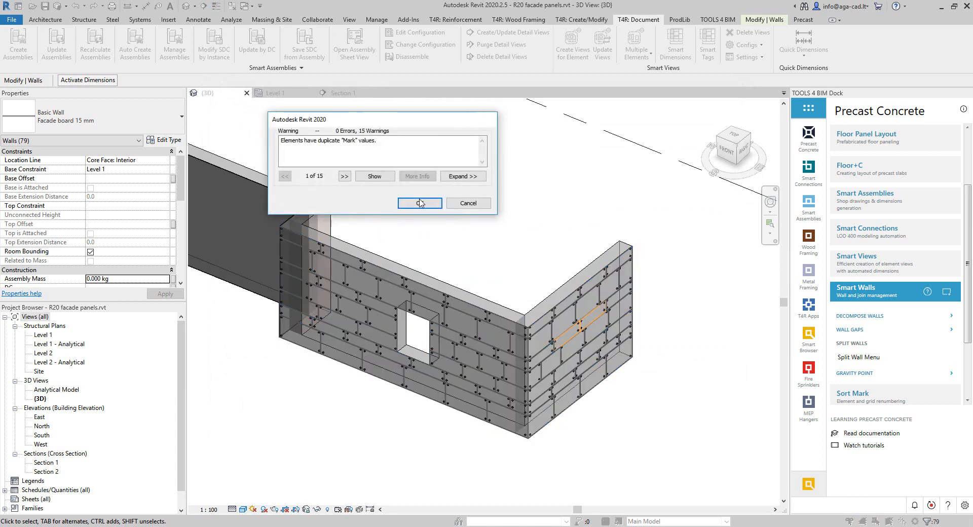
pyautogui.click(420, 203)
# - Check the Mark values of the first two bottom-row panels below the window wall's far end, and clear the selection
pyautogui.scroll(4, 346, 351)
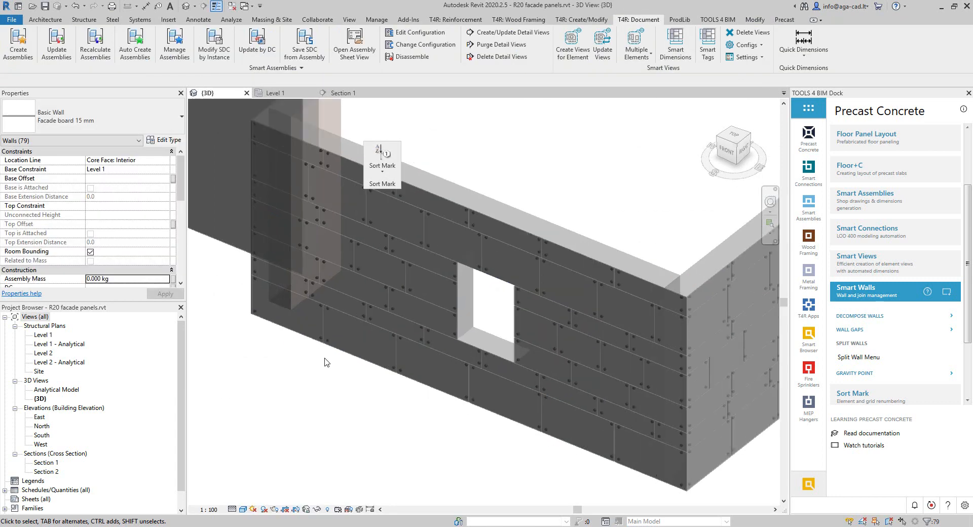
pyautogui.click(346, 351)
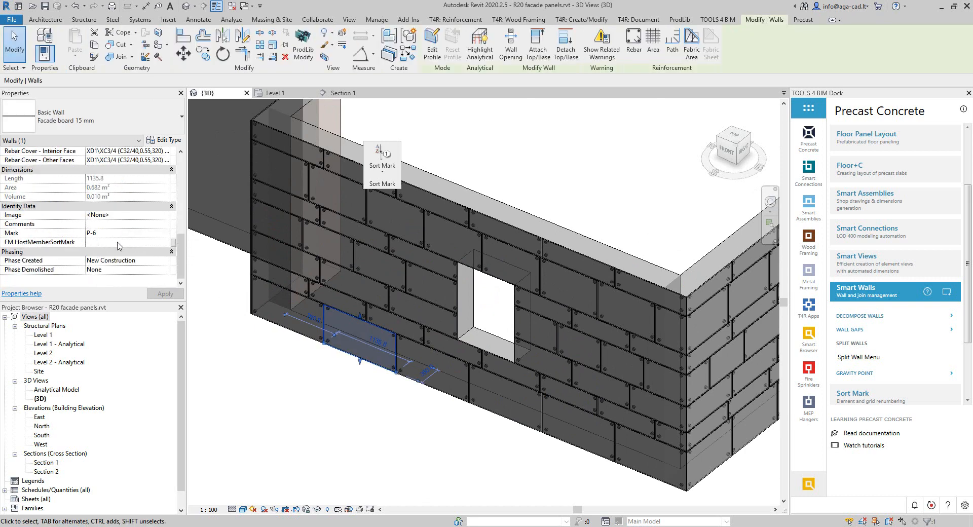
pyautogui.click(105, 234)
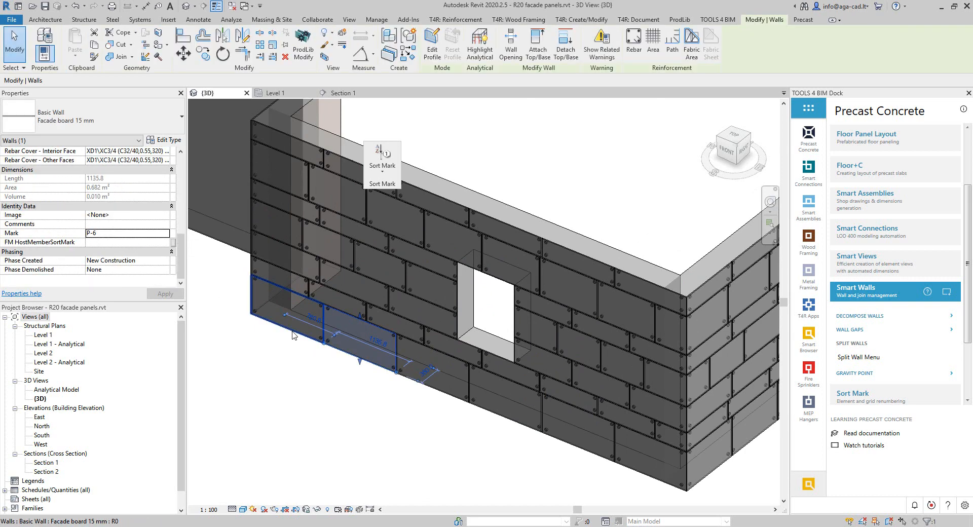
pyautogui.click(286, 310)
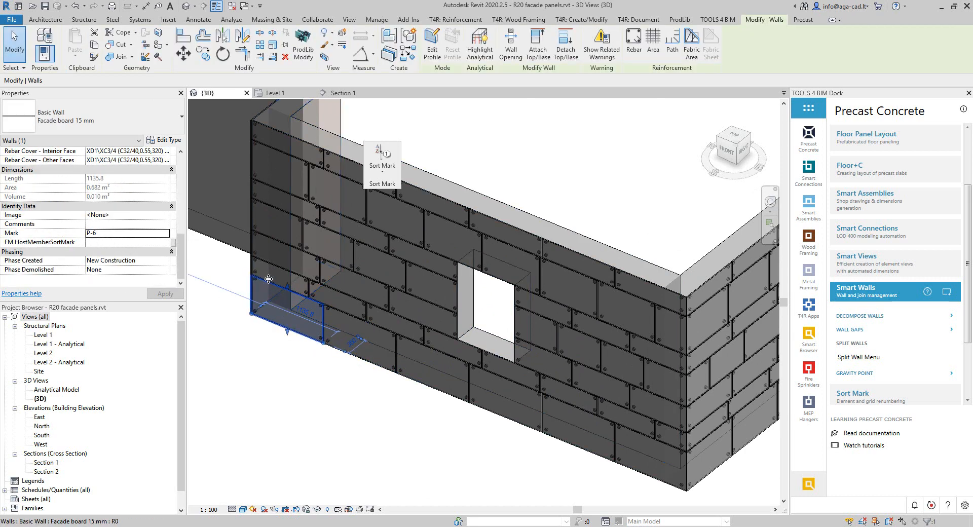
pyautogui.press('Escape')
# - Tag the facade panels in Section 1 with Smart Tags using the "Walls with P" configuration
pyautogui.scroll(-1, 87, 425)
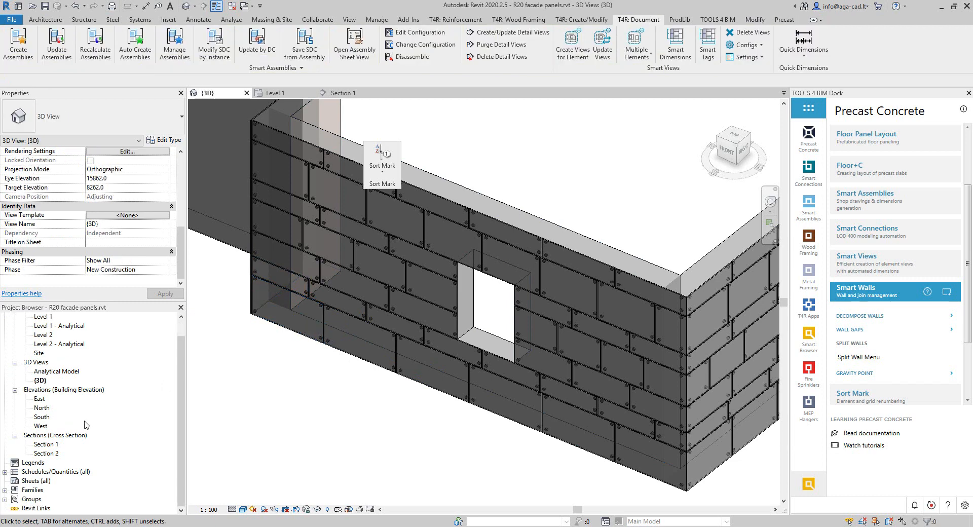
pyautogui.doubleClick(51, 445)
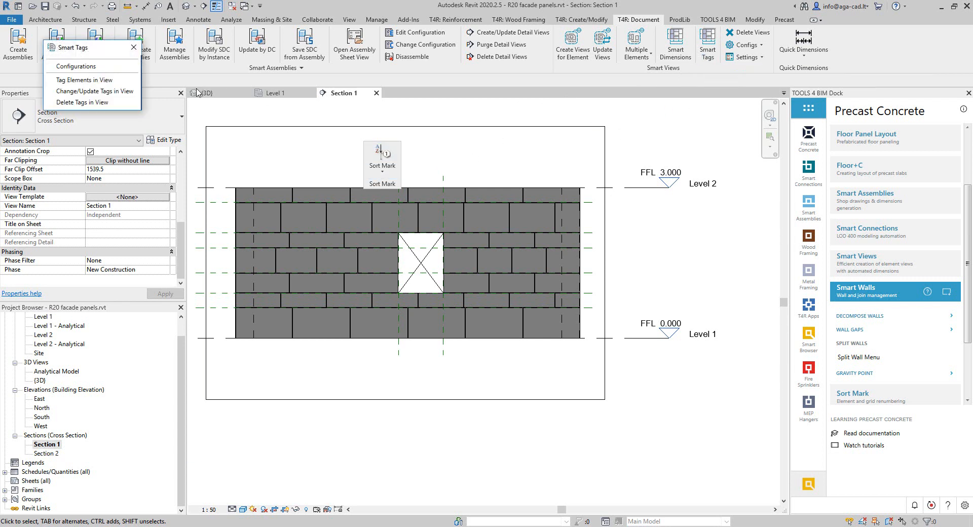
pyautogui.moveTo(72, 46); pyautogui.dragTo(216, 108)
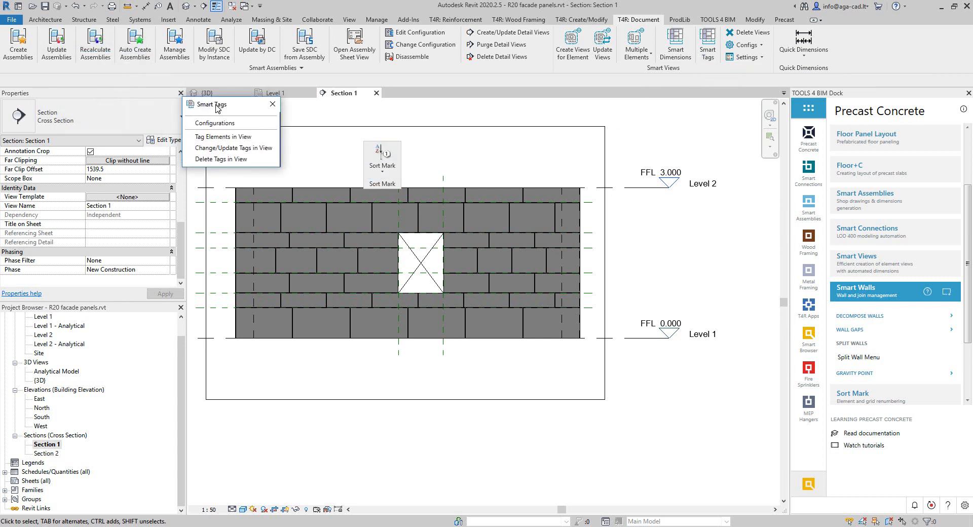
pyautogui.click(223, 138)
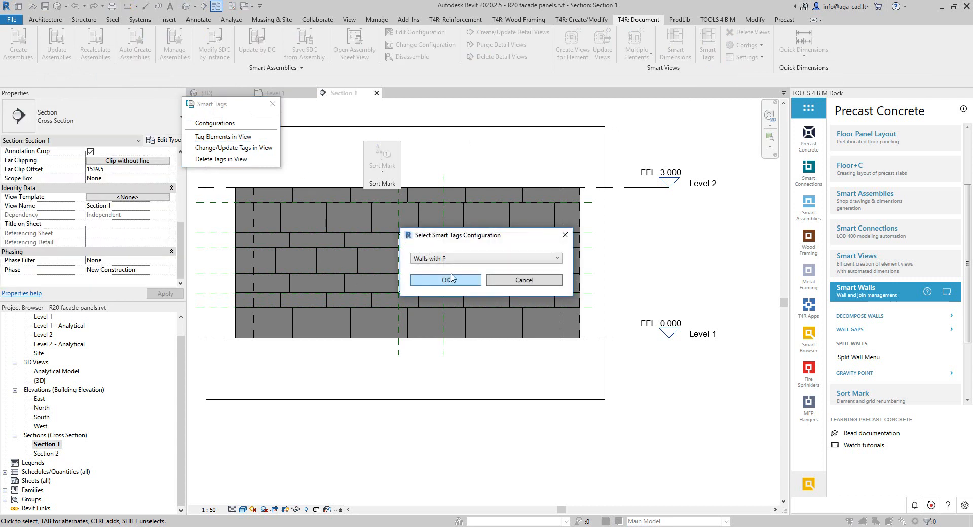
pyautogui.click(461, 280)
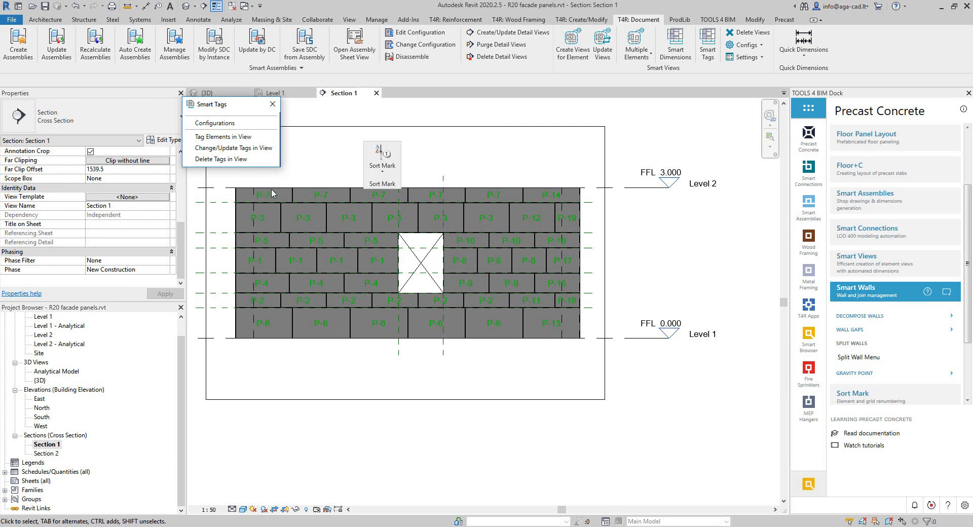
# - Open Section 2 and tag its facade panels with the same "Walls with P" Smart Tags configuration
pyautogui.click(332, 392)
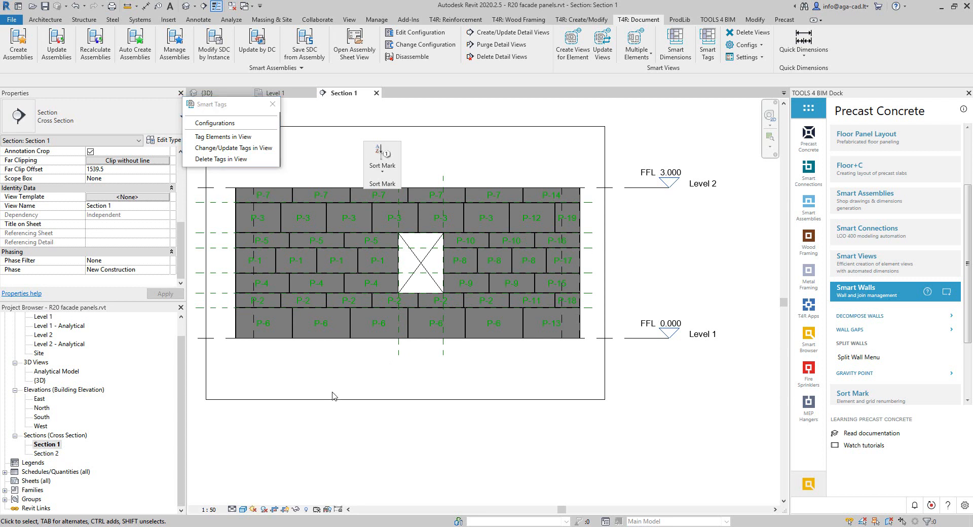
pyautogui.doubleClick(56, 454)
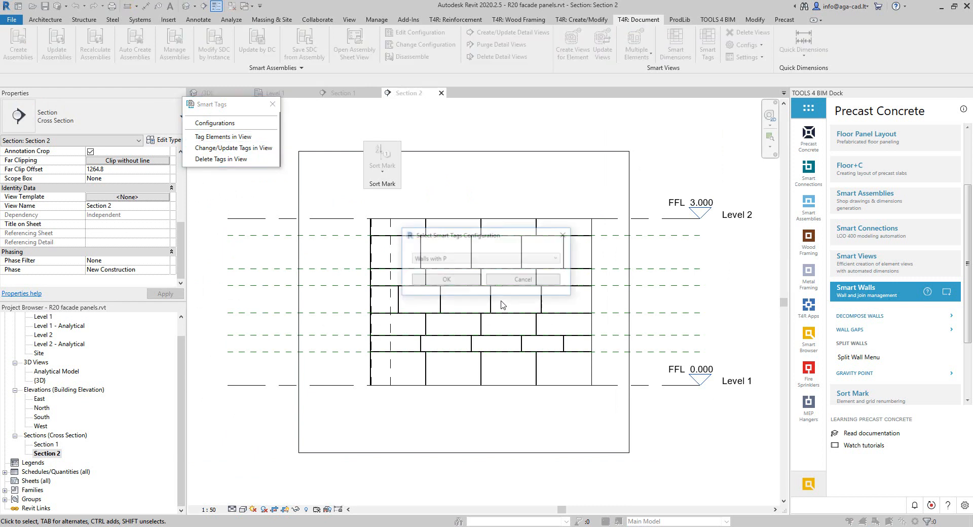
pyautogui.click(460, 281)
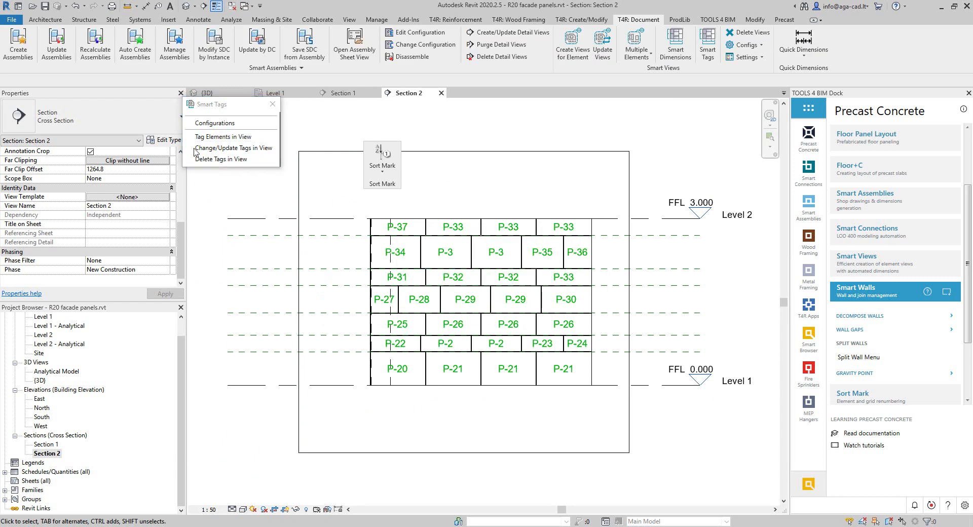
# - Dimension the facade wall in Section 1 with Smart Dimensions using the "Facade walls" configuration
pyautogui.click(674, 56)
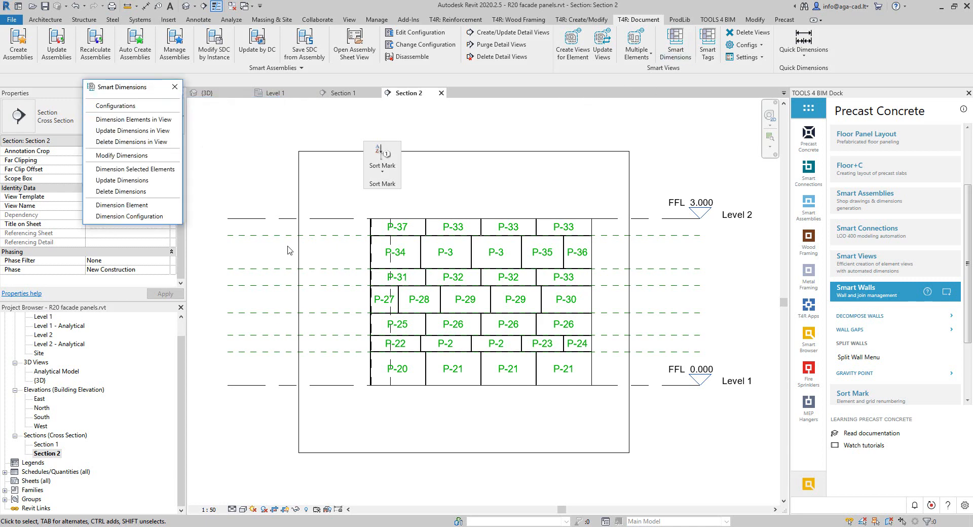
pyautogui.click(347, 94)
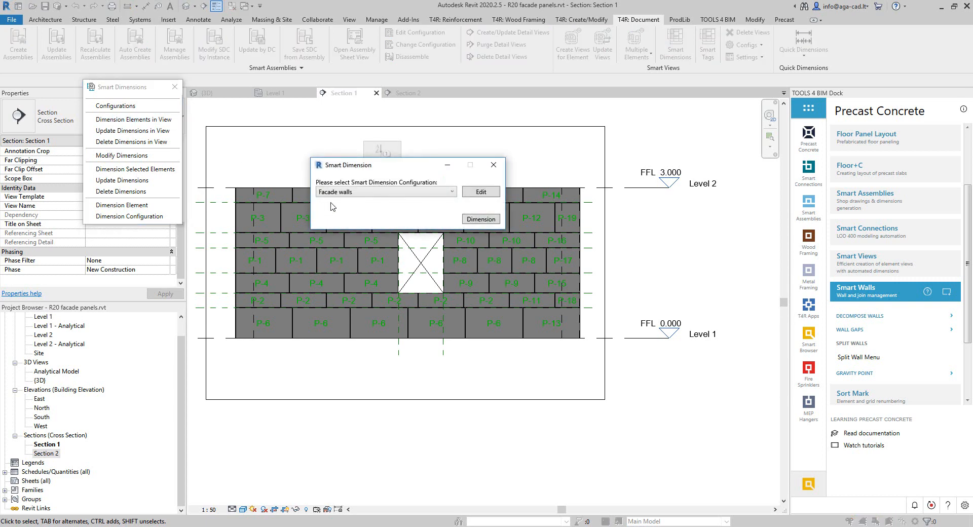
pyautogui.click(371, 192)
pyautogui.click(332, 201)
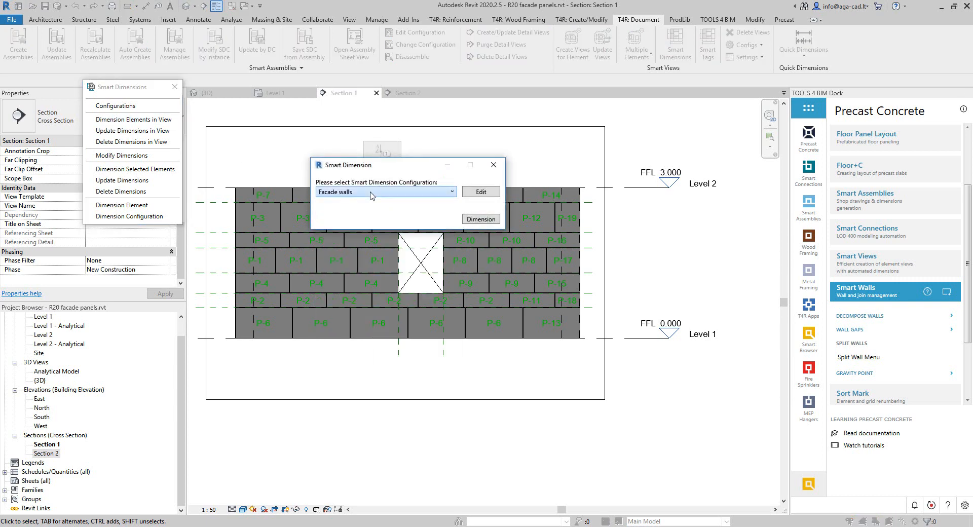
pyautogui.click(486, 219)
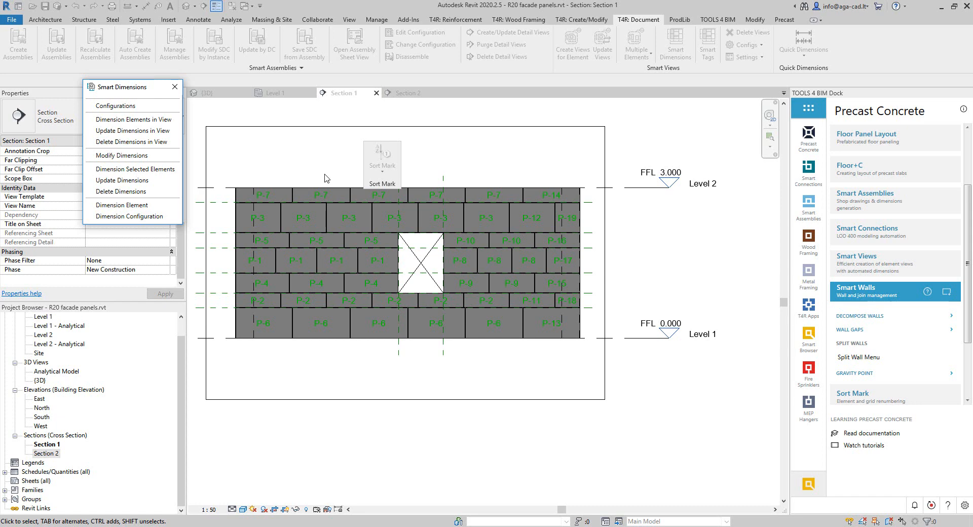
pyautogui.moveTo(306, 181); pyautogui.dragTo(397, 235, button='middle')
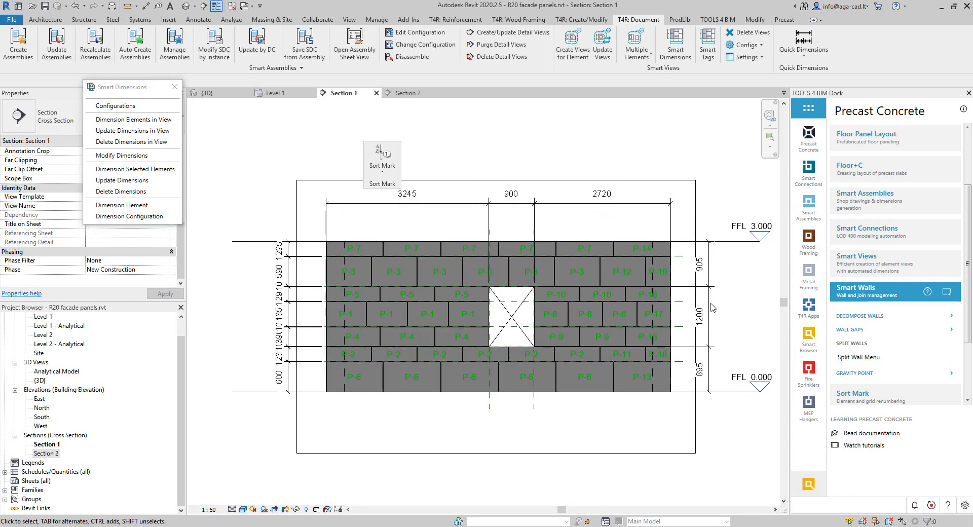
# - Move the overlapping 10 mm gap texts in Section 1's vertical panel-row dimension string outward, starting with the lowest gaps
pyautogui.scroll(3, 307, 340)
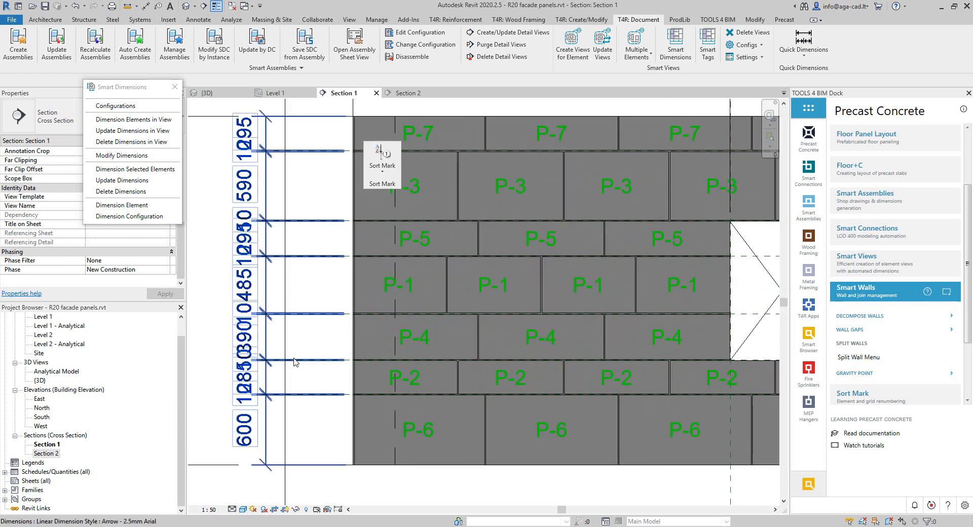
pyautogui.click(231, 403)
pyautogui.moveTo(255, 400); pyautogui.dragTo(222, 411)
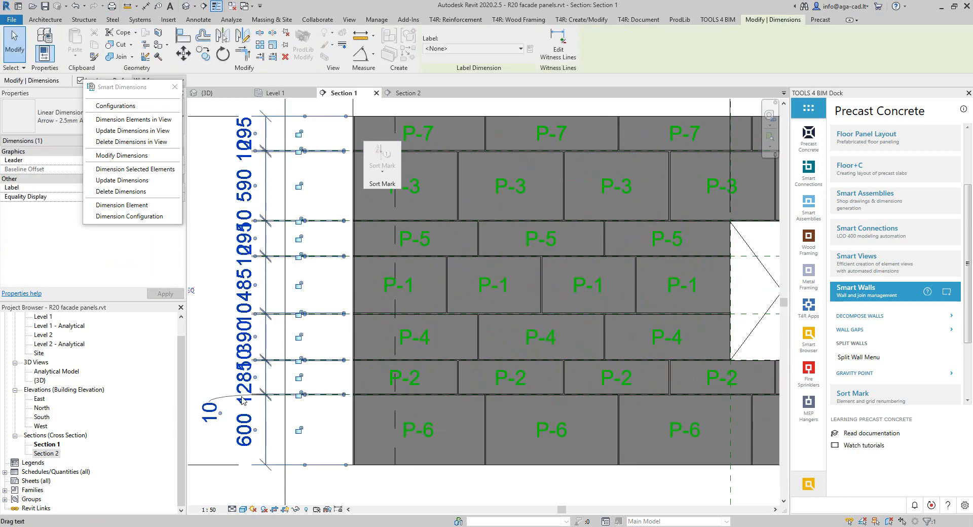
pyautogui.moveTo(230, 371); pyautogui.dragTo(220, 371)
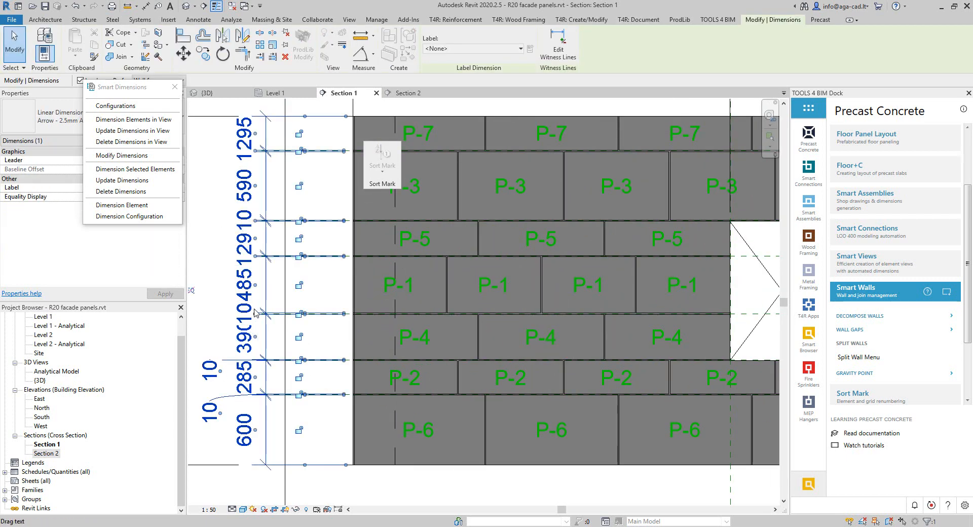
pyautogui.moveTo(254, 315); pyautogui.dragTo(231, 318)
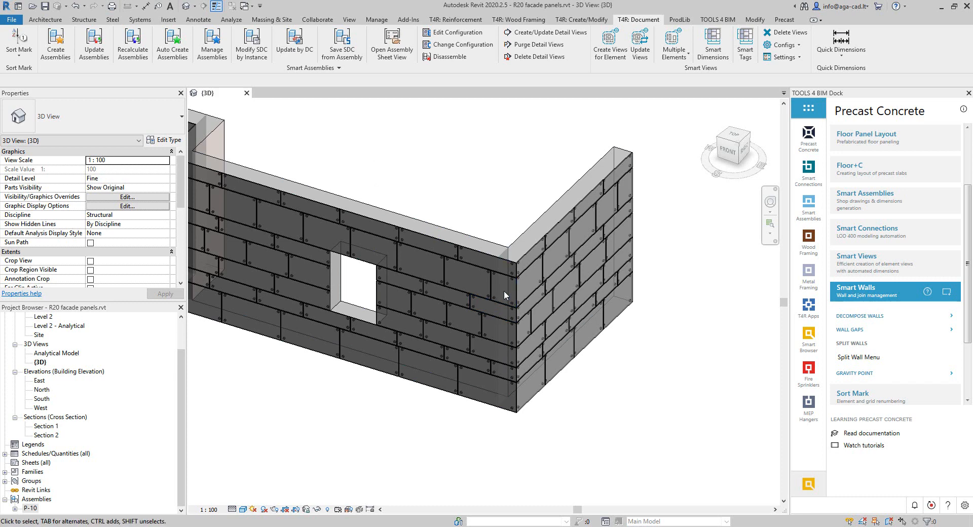
# - Create assemblies for six facade board panels on the window wall, including the bottom corner panel, using the "Facade panel" shop drawing configuration
pyautogui.press('Tab')
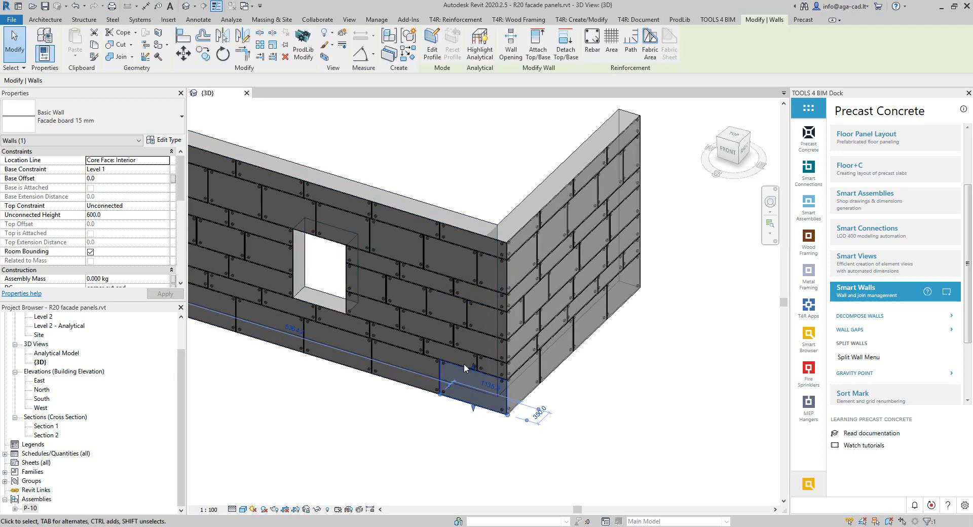
pyautogui.scroll(3, 466, 369)
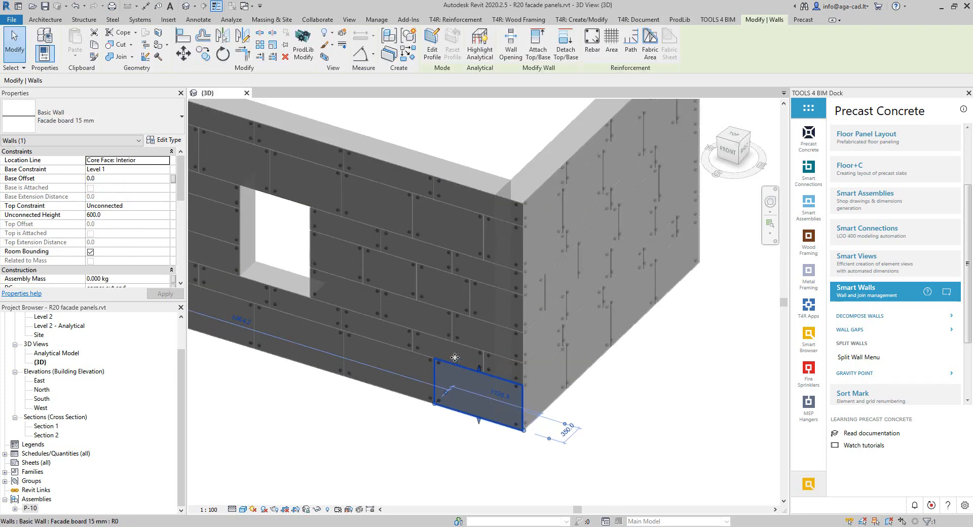
pyautogui.keyDown('ctrl'); pyautogui.click(483, 326); pyautogui.keyUp('ctrl')
pyautogui.keyDown('ctrl'); pyautogui.click(483, 322); pyautogui.keyUp('ctrl')
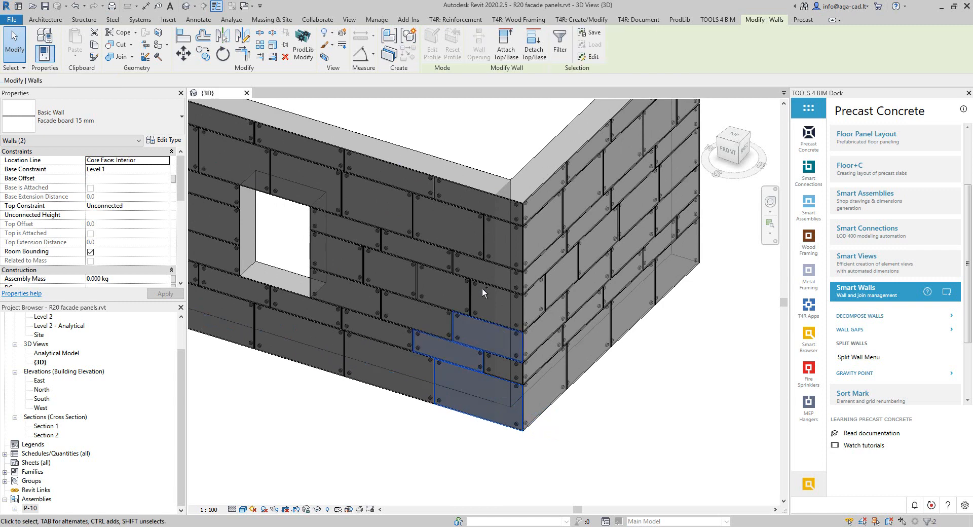
pyautogui.keyDown('ctrl'); pyautogui.click(483, 285); pyautogui.keyUp('ctrl')
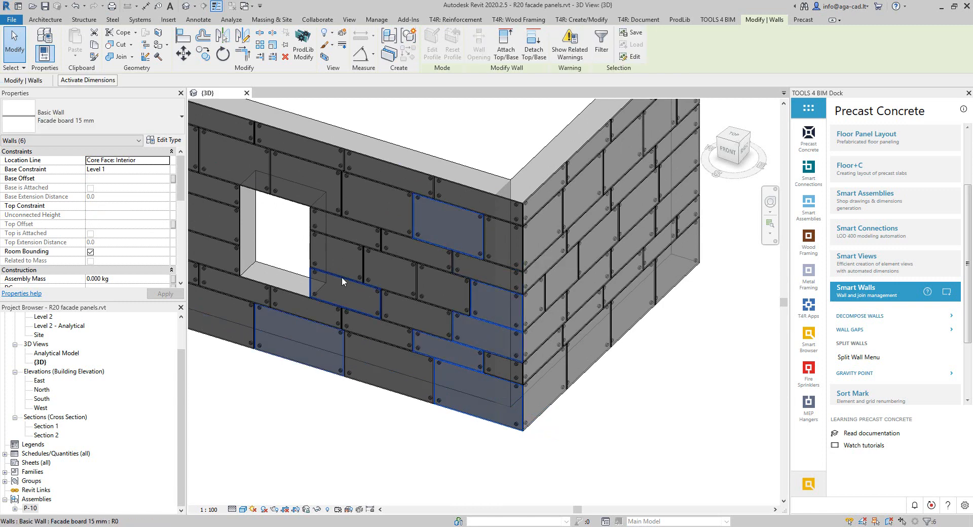
pyautogui.click(864, 210)
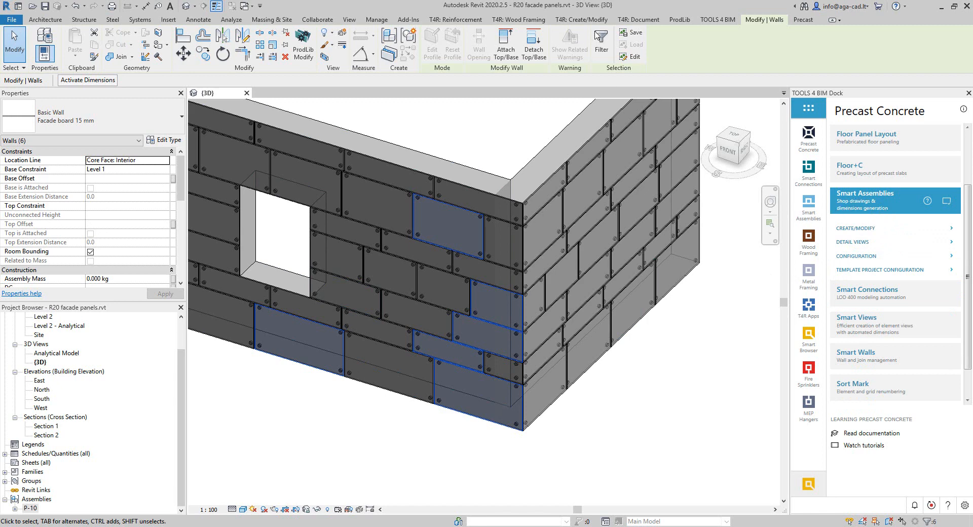
pyautogui.click(638, 20)
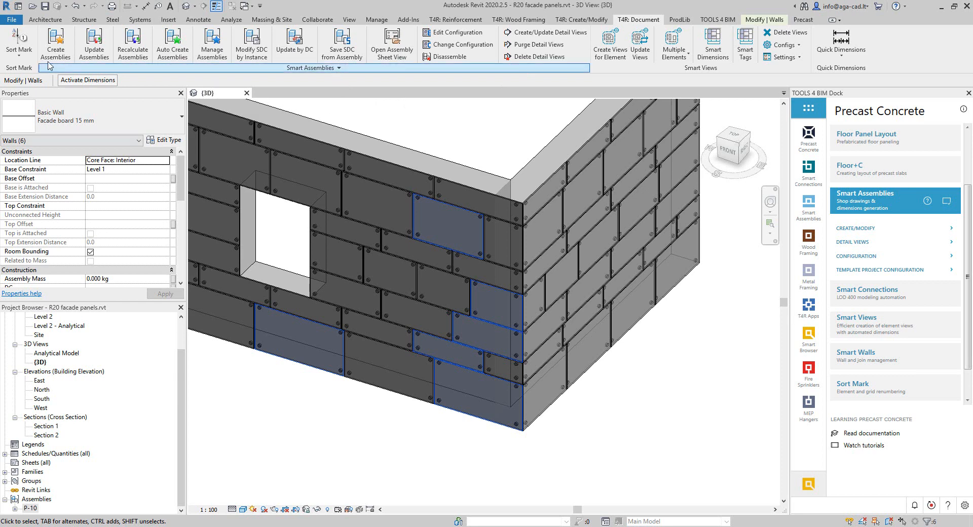
pyautogui.click(56, 45)
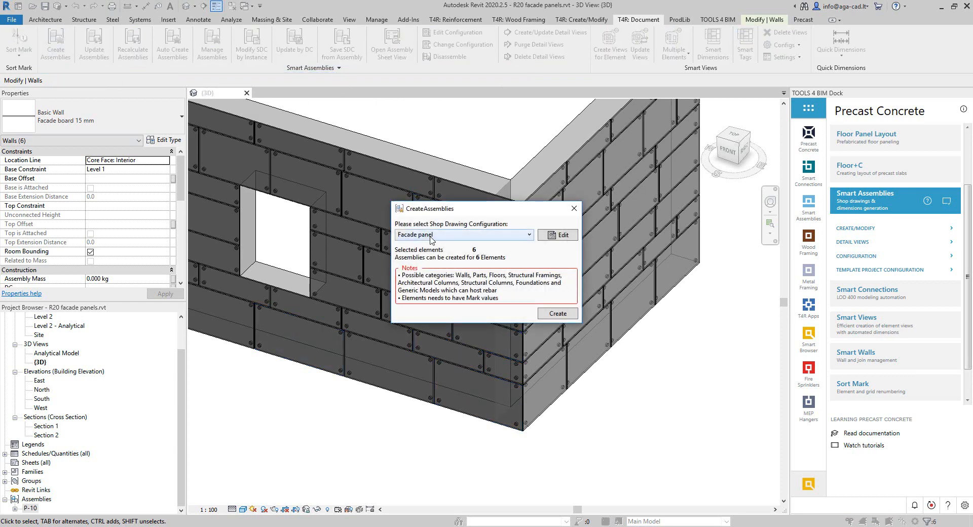
pyautogui.click(557, 314)
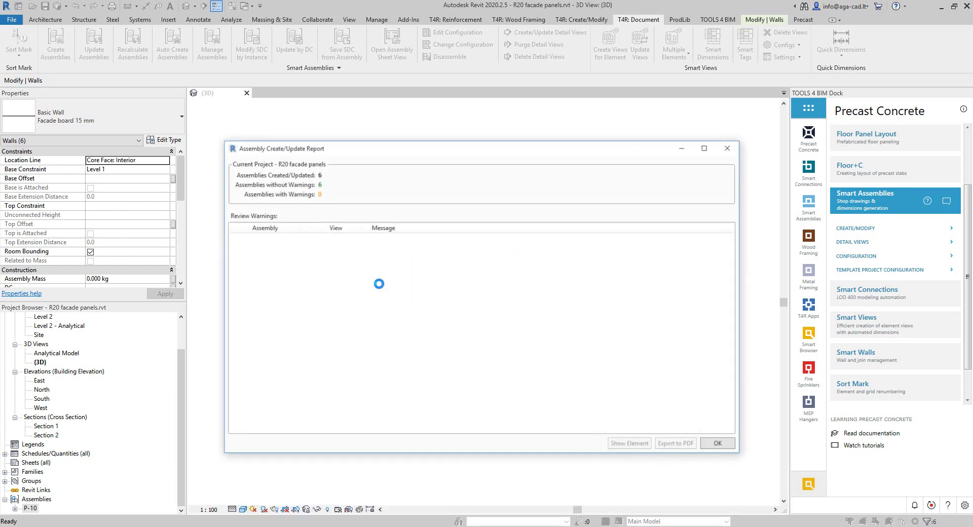
pyautogui.click(718, 444)
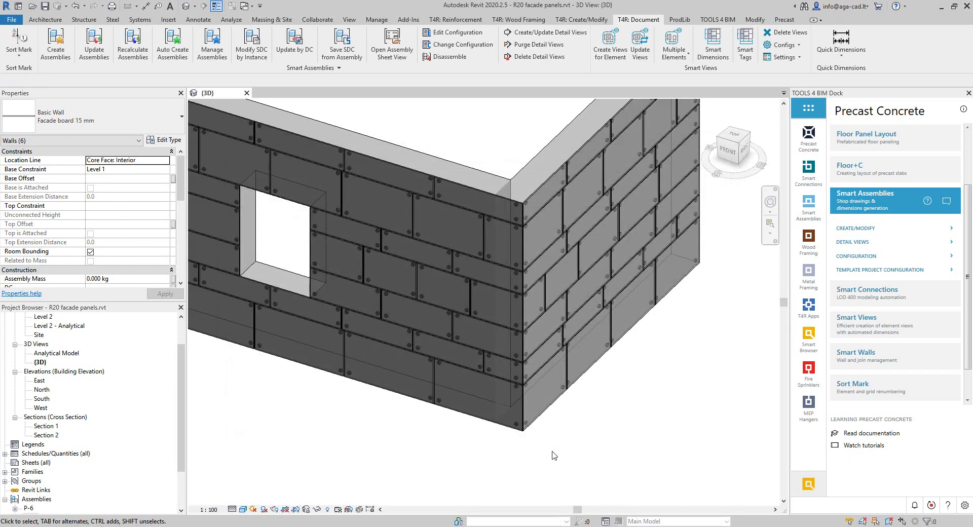
# - Open the P-6 assembly sheet and inspect its dimensioned front view and the top view below it
pyautogui.scroll(-2, 157, 420)
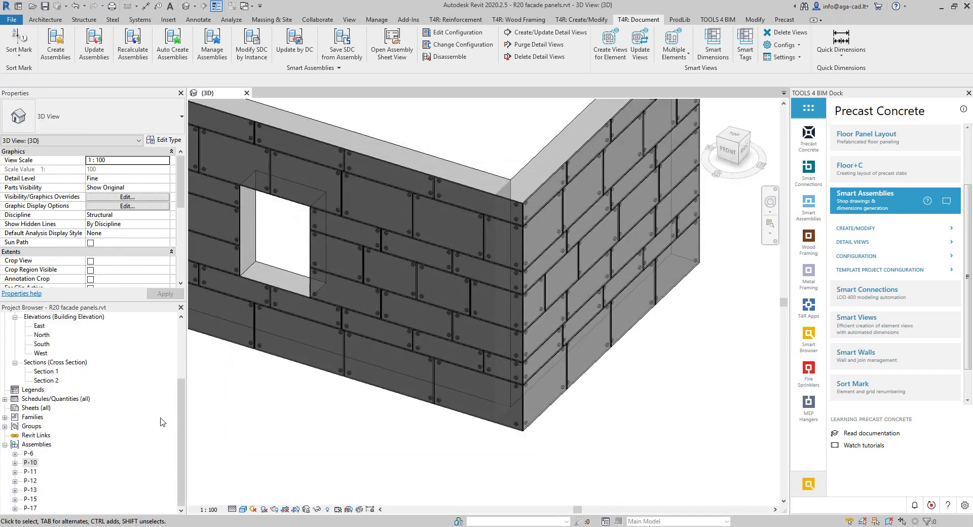
pyautogui.doubleClick(28, 454)
pyautogui.doubleClick(58, 480)
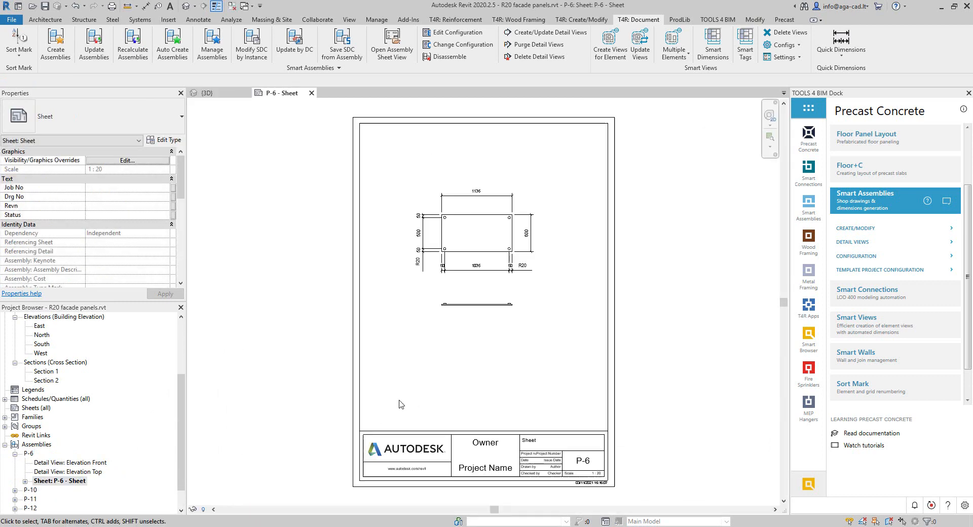
pyautogui.scroll(3, 486, 349)
pyautogui.click(472, 265)
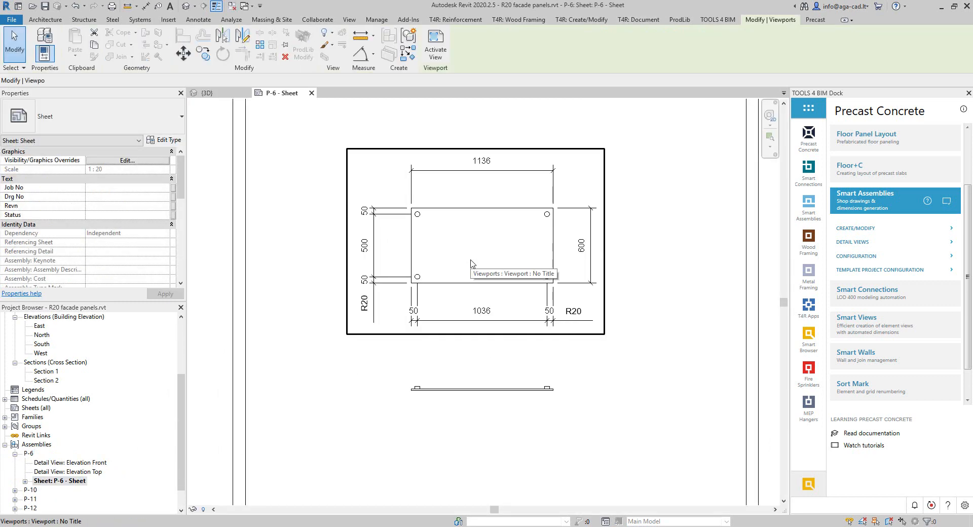
pyautogui.click(497, 396)
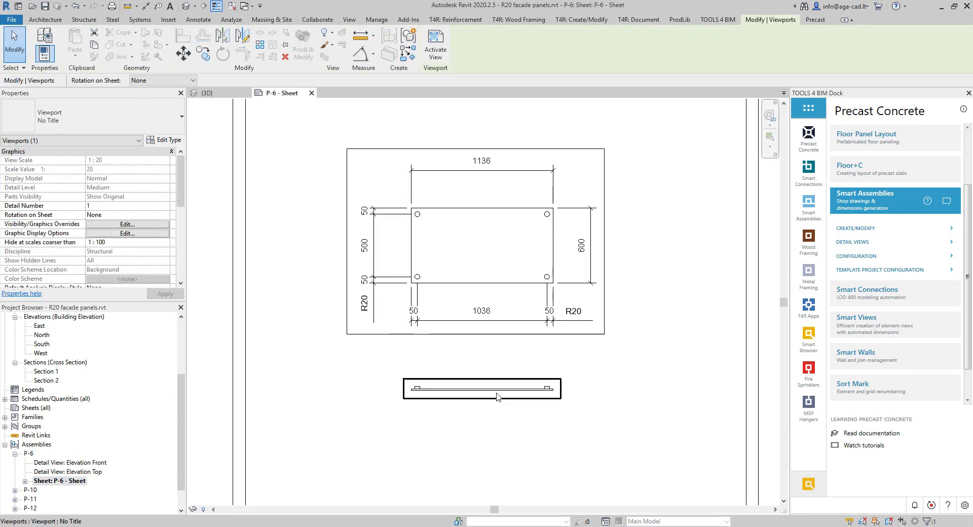
pyautogui.click(597, 390)
pyautogui.scroll(3, 514, 426)
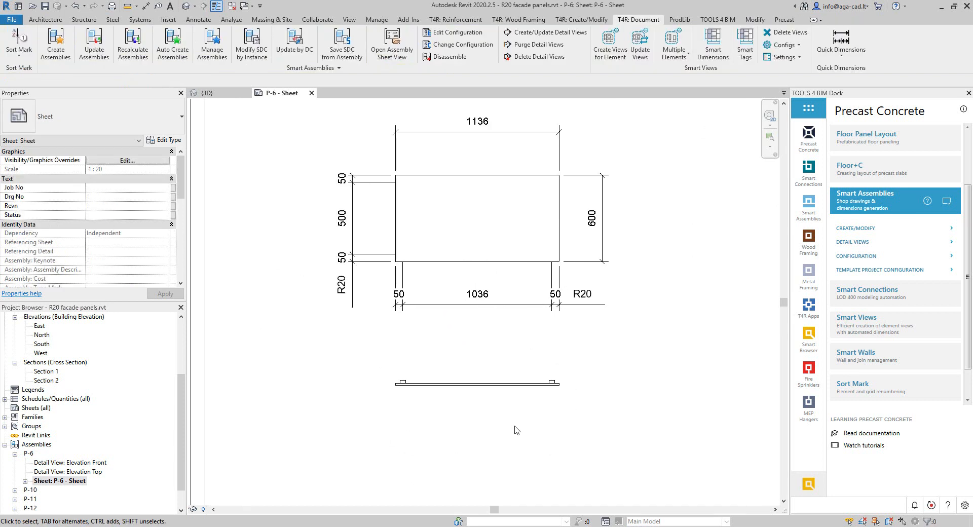
# - Open the assembly sheets of panels P-10, P-11 and P-12 one after another to review their drawings
pyautogui.doubleClick(32, 490)
pyautogui.doubleClick(70, 507)
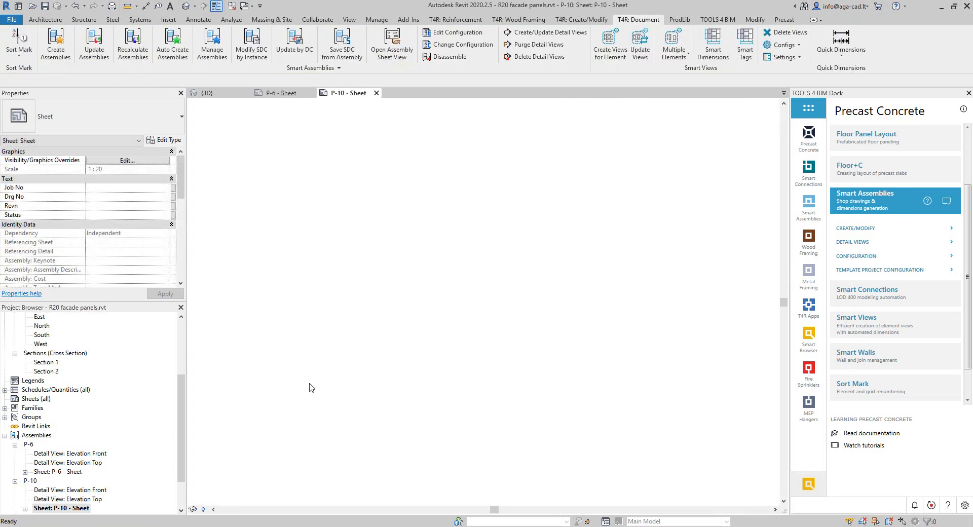
pyautogui.scroll(-2, 96, 485)
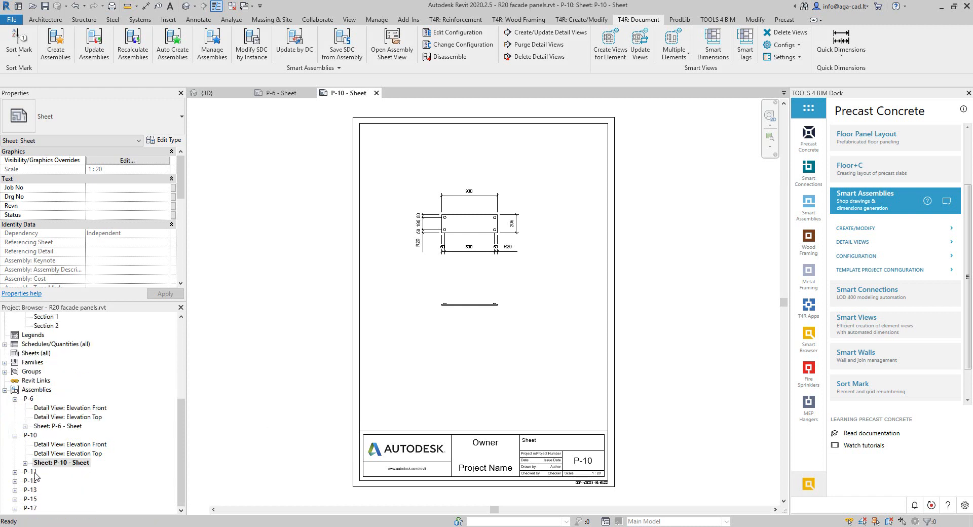
pyautogui.doubleClick(34, 474)
pyautogui.doubleClick(49, 497)
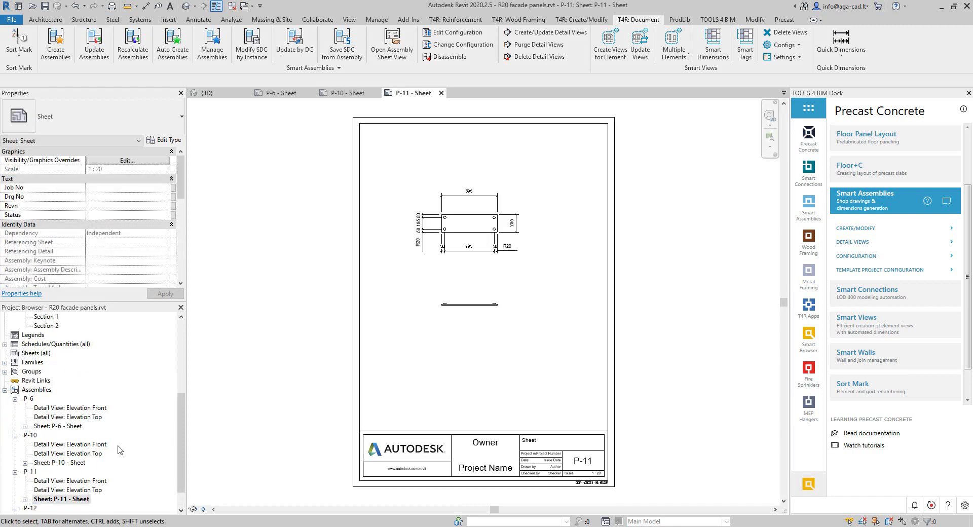
pyautogui.scroll(-1, 120, 451)
pyautogui.click(36, 484)
pyautogui.doubleClick(30, 480)
pyautogui.doubleClick(45, 507)
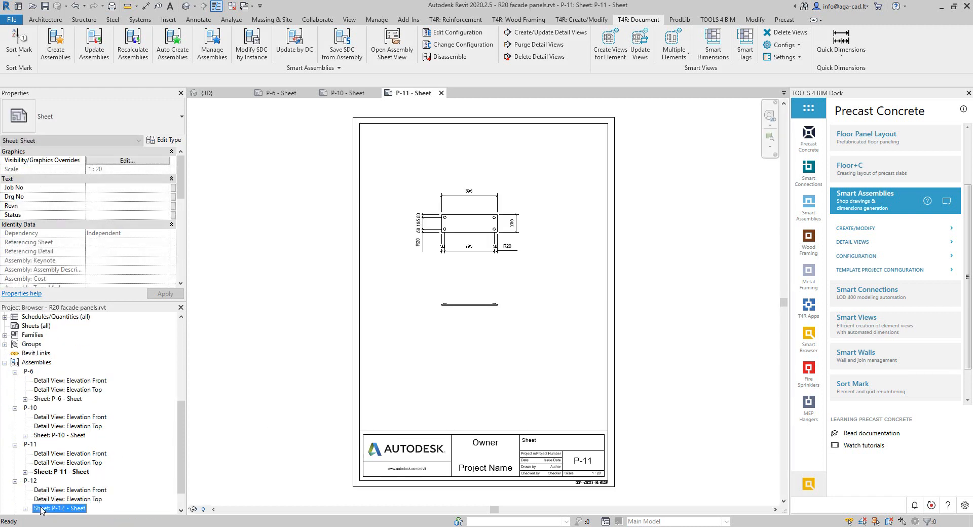
pyautogui.scroll(-1, 108, 462)
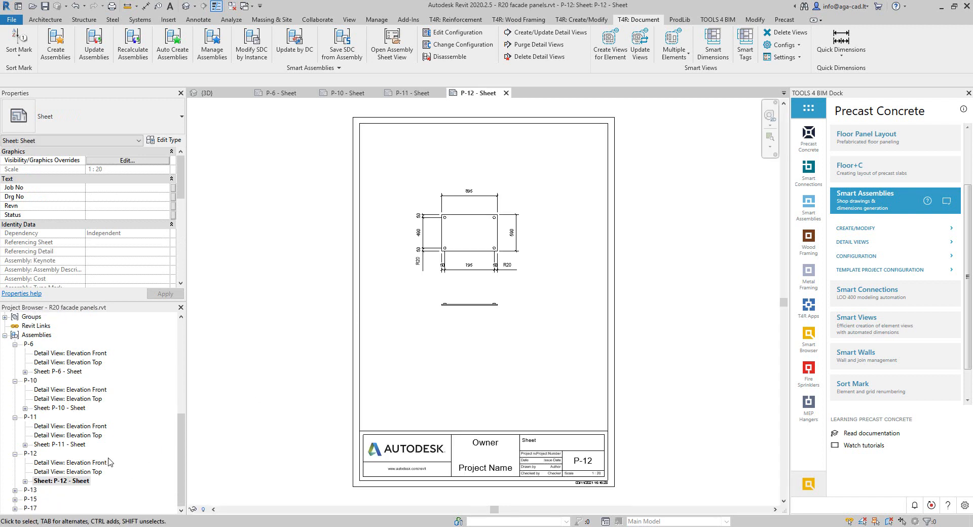
# - Open the P-15 assembly sheet and examine the cut corner dimensions in its top view up close
pyautogui.doubleClick(31, 500)
pyautogui.doubleClick(48, 507)
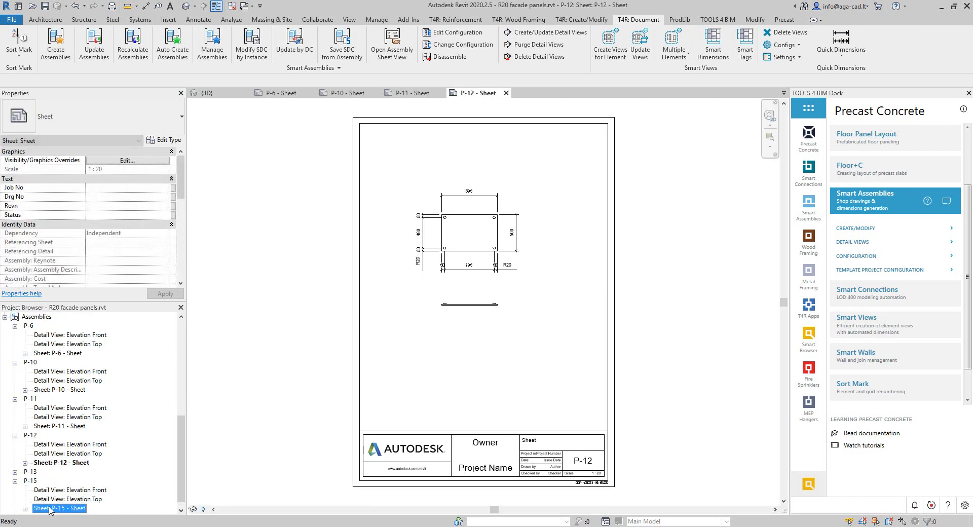
pyautogui.scroll(6, 456, 304)
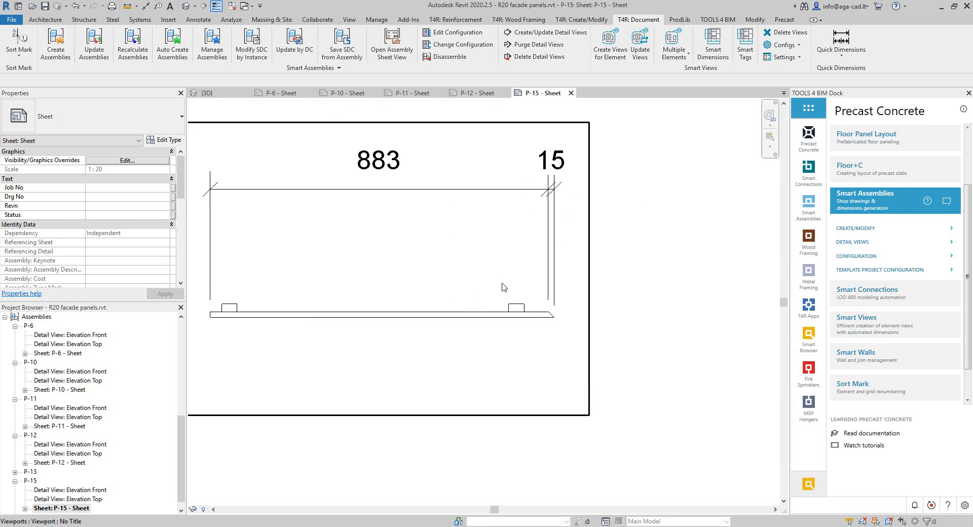
pyautogui.scroll(-6, 503, 287)
# - Return to the 3D view and look over the whole panelled facade corner
pyautogui.hotkey('ctrl', 'Tab')
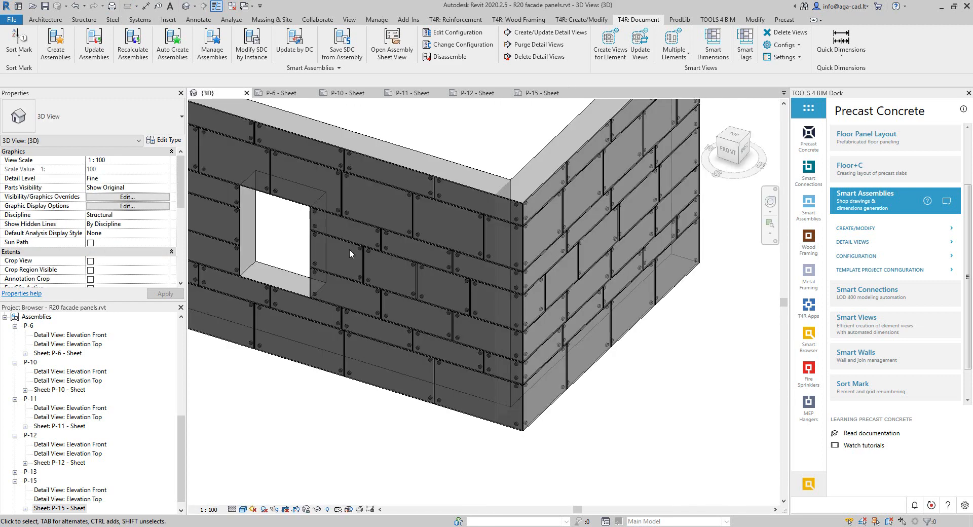
pyautogui.scroll(-3, 461, 335)
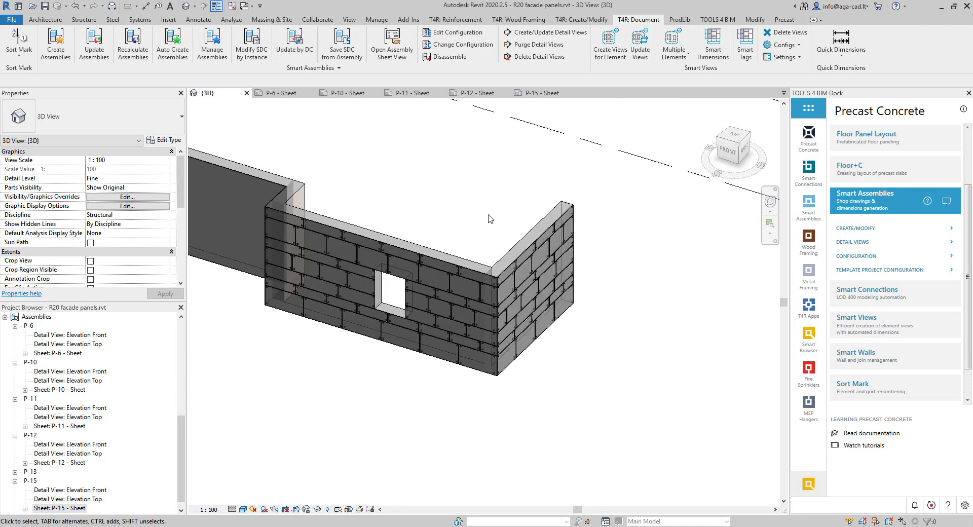
pyautogui.scroll(1, 380, 233)
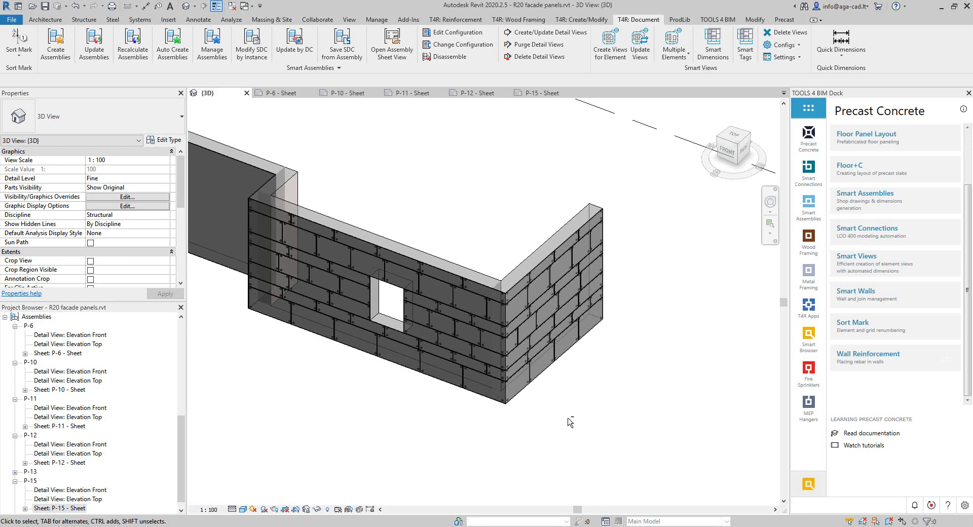
pyautogui.scroll(1, 426, 420)
pyautogui.moveTo(428, 423); pyautogui.dragTo(490, 435, button='middle')
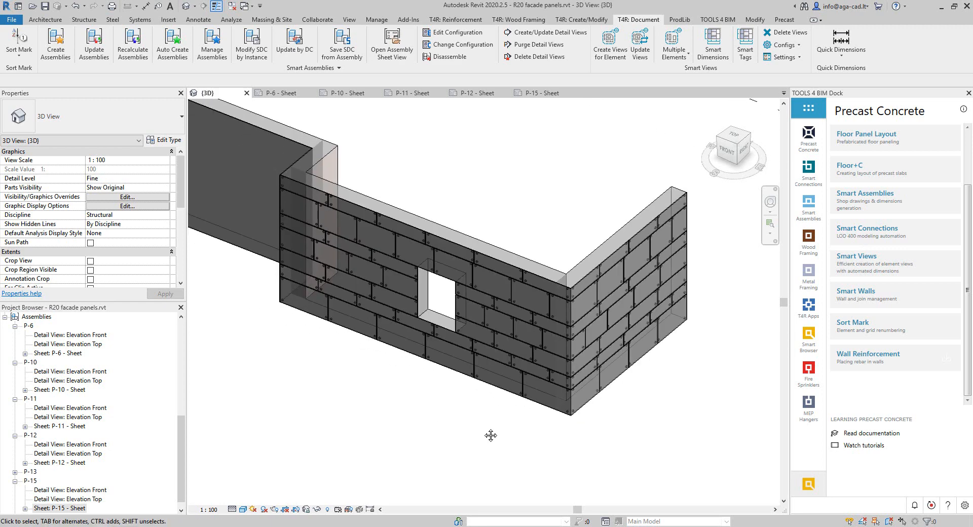